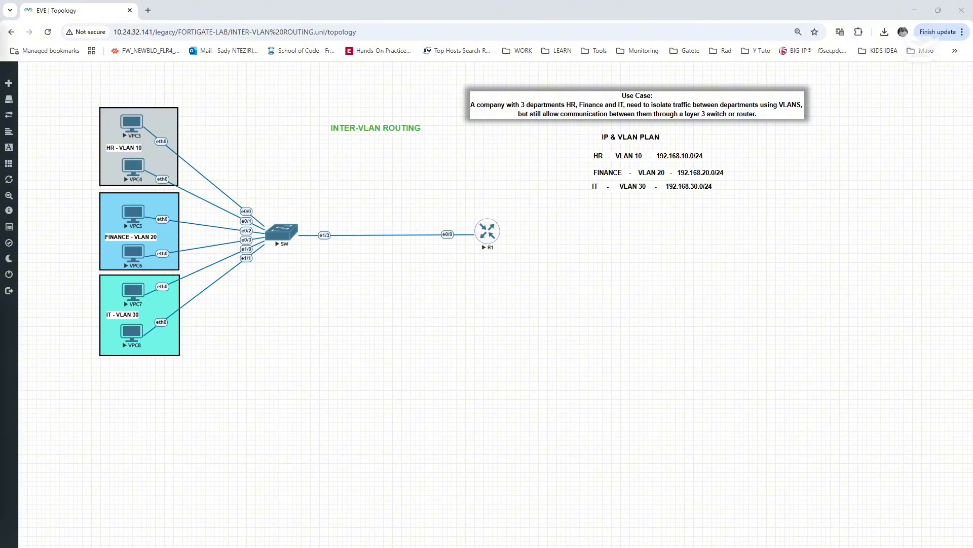
key(alt+Tab)
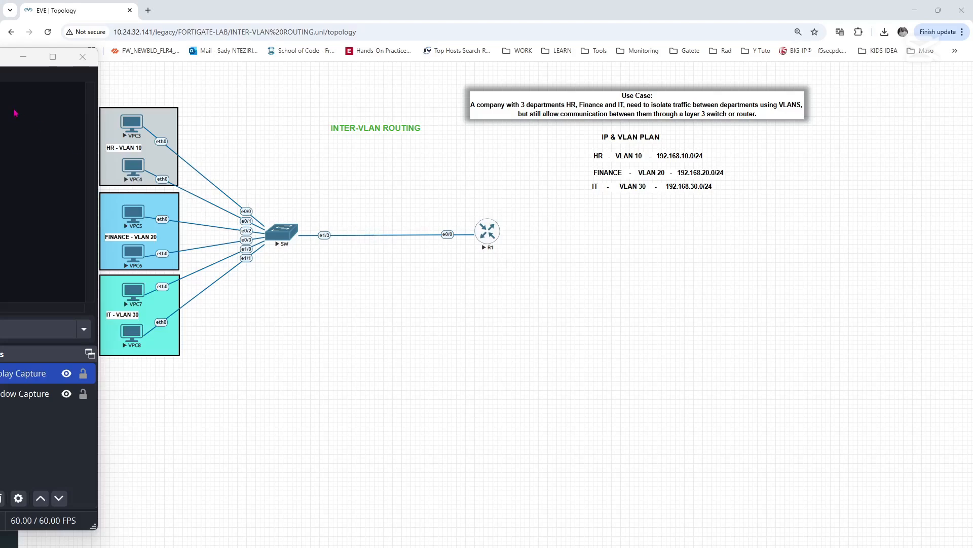
click(23, 57)
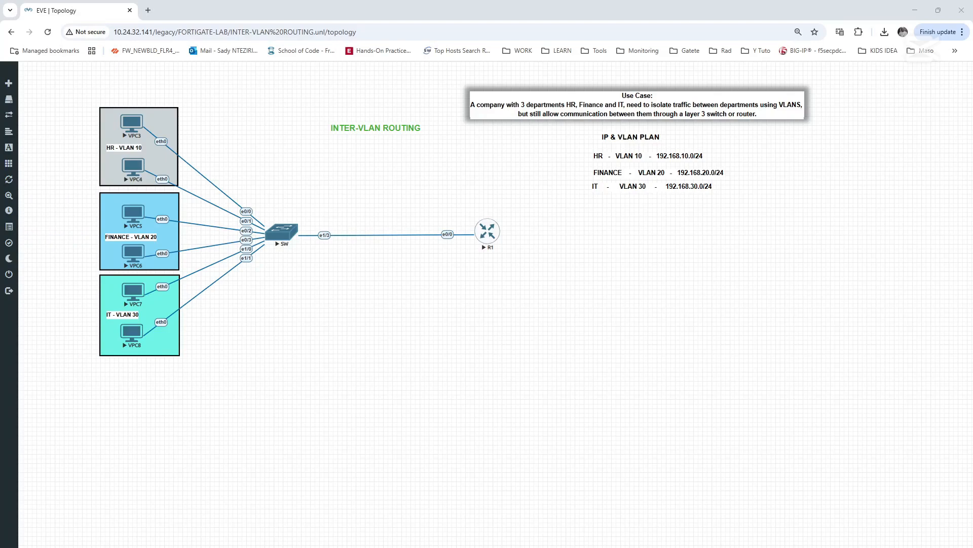
- Open the console of the SW switch in the terminal client and bring up its command prompt
click(287, 235)
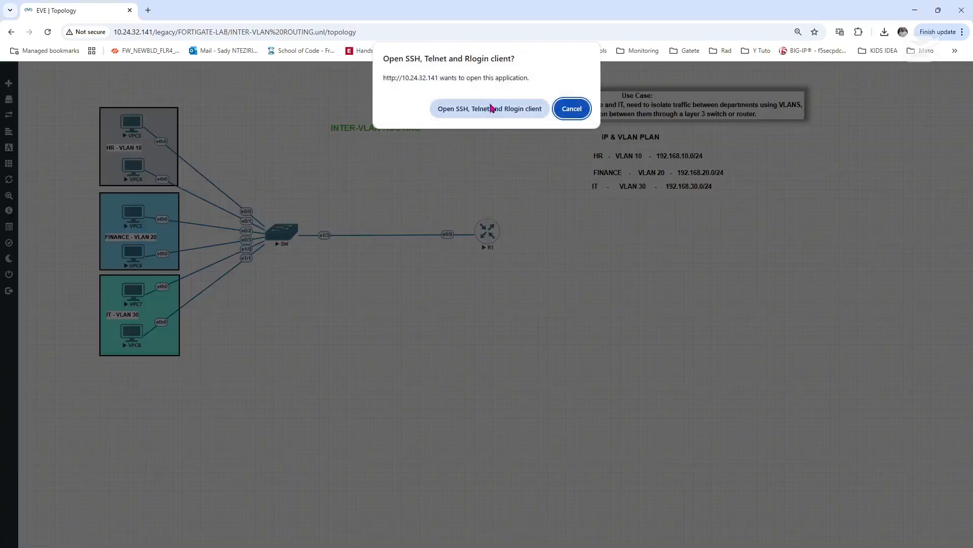
click(489, 106)
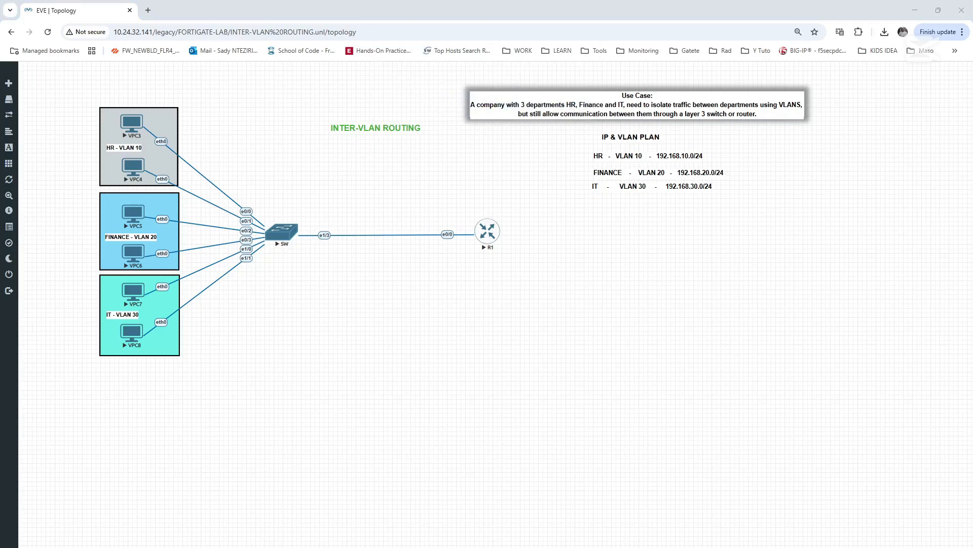
drag(0, 122, 462, 271)
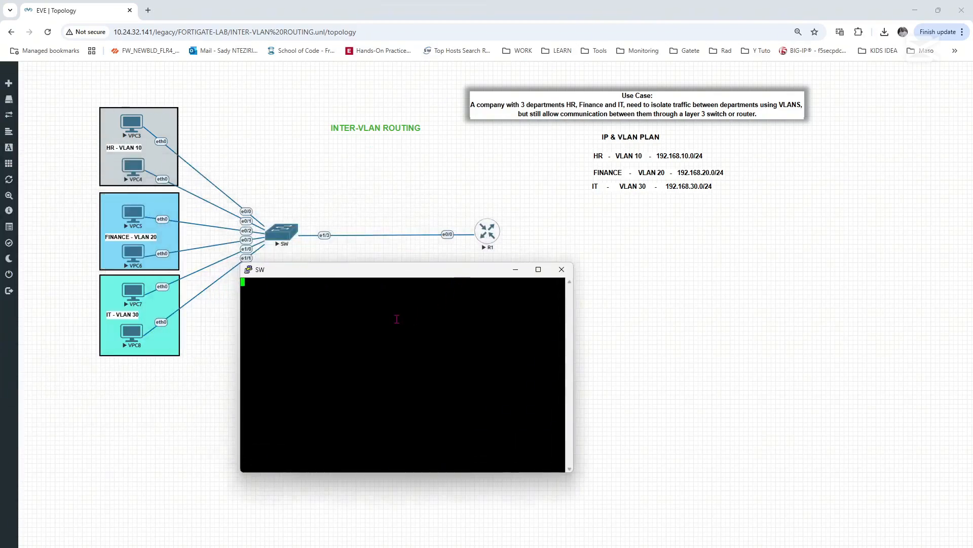
key(Return)
key(Return)
key(Return)
key(Return)
key(Return)
key(Return)
key(Return)
key(Return)
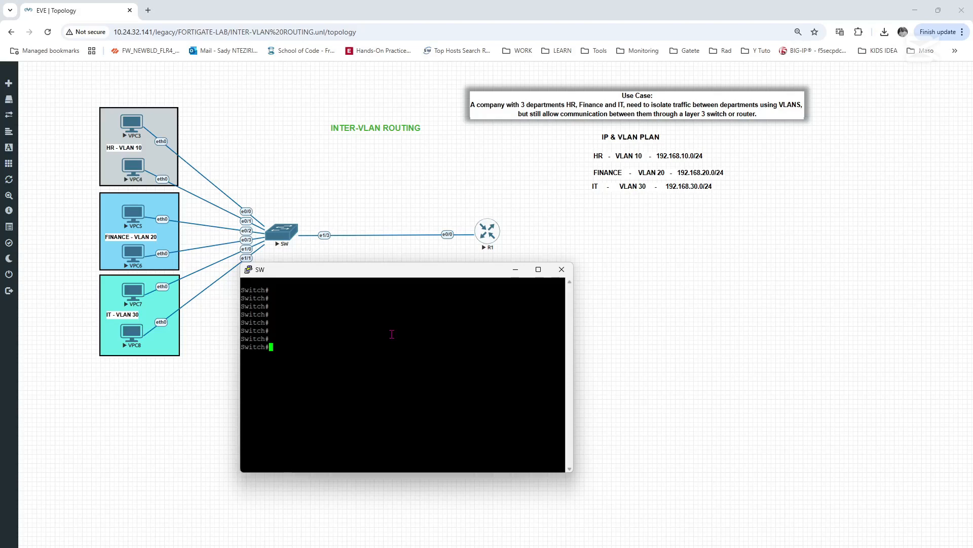
- Enter global configuration mode on the switch with configure terminal
text(CONF)
key(BackSpace)
key(BackSpace)
key(BackSpace)
key(BackSpace)
key(BackSpace)
text(confi)
key(Tab)
text(ter)
key(Tab)
key(Return)
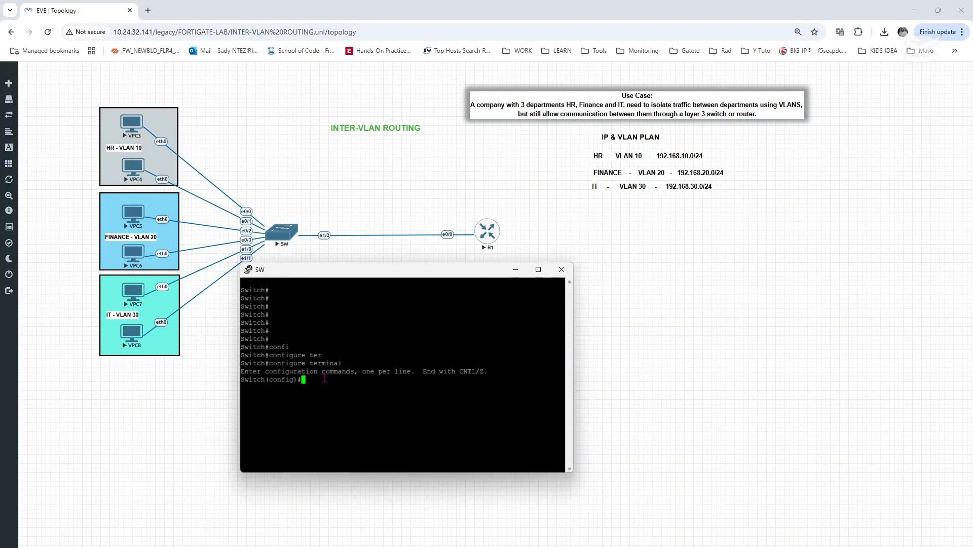
- Create VLAN 10 on the switch and name it HR
text(vlan 10)
key(Return)
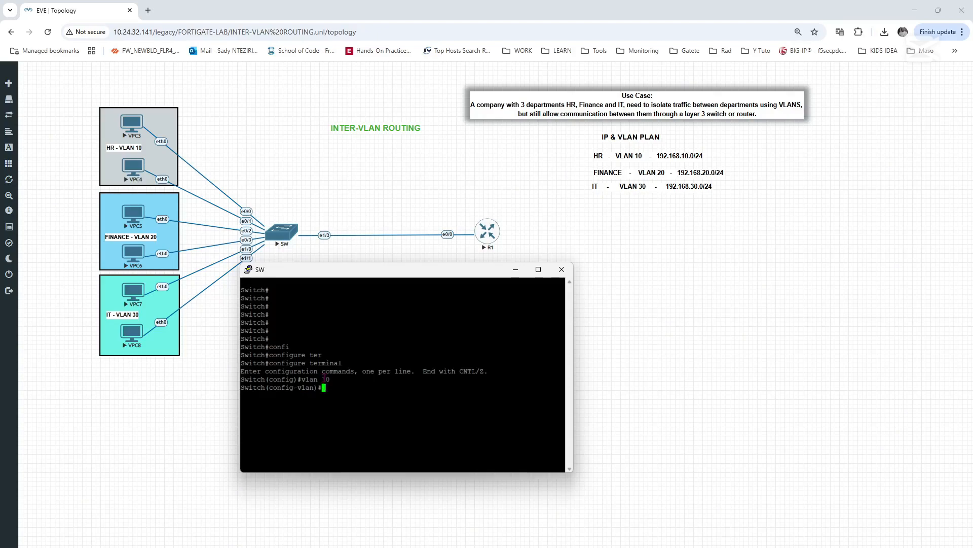
text(name HT)
key(BackSpace)
text(R)
key(Return)
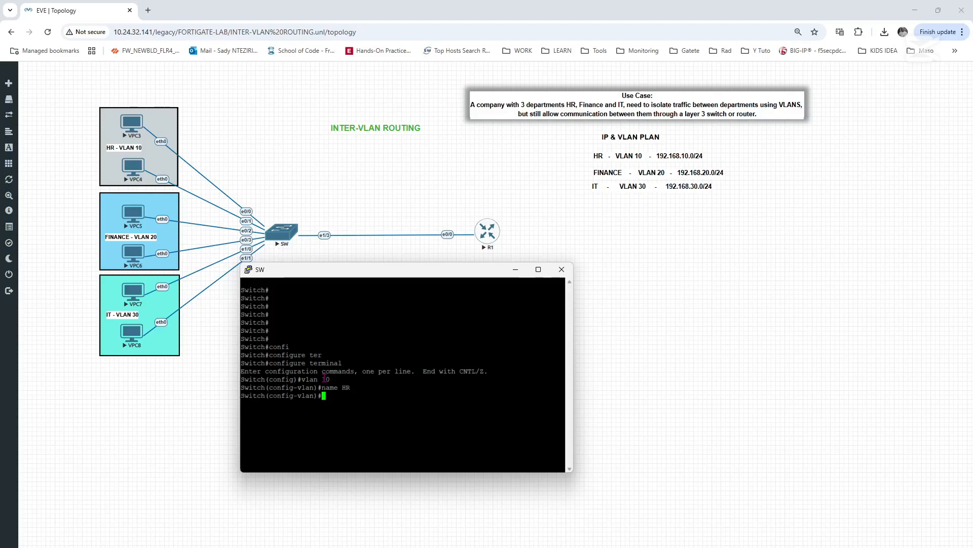
- Create VLAN 20 on the switch and name it Finance
text(e)
key(BackSpace)
text(vlan 20)
key(Return)
text(n)
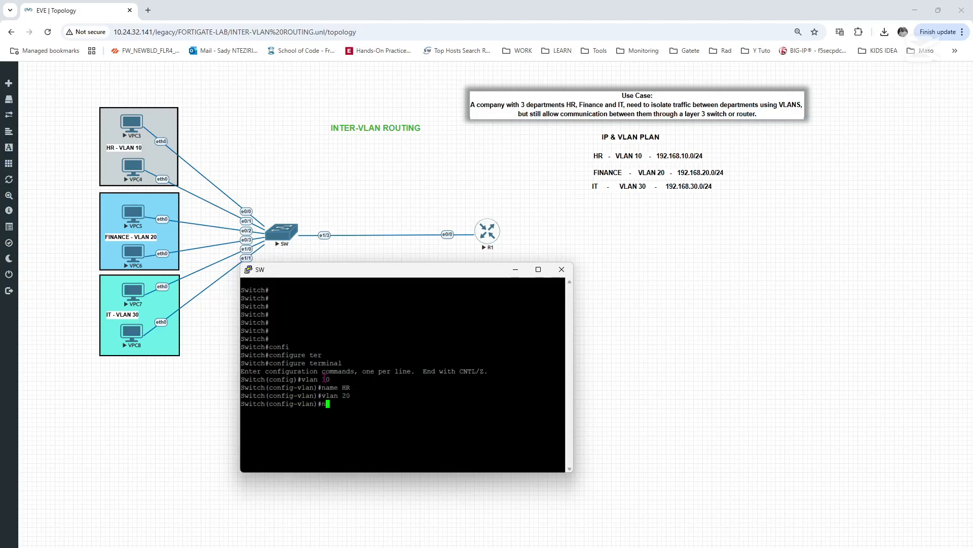
text(ame F)
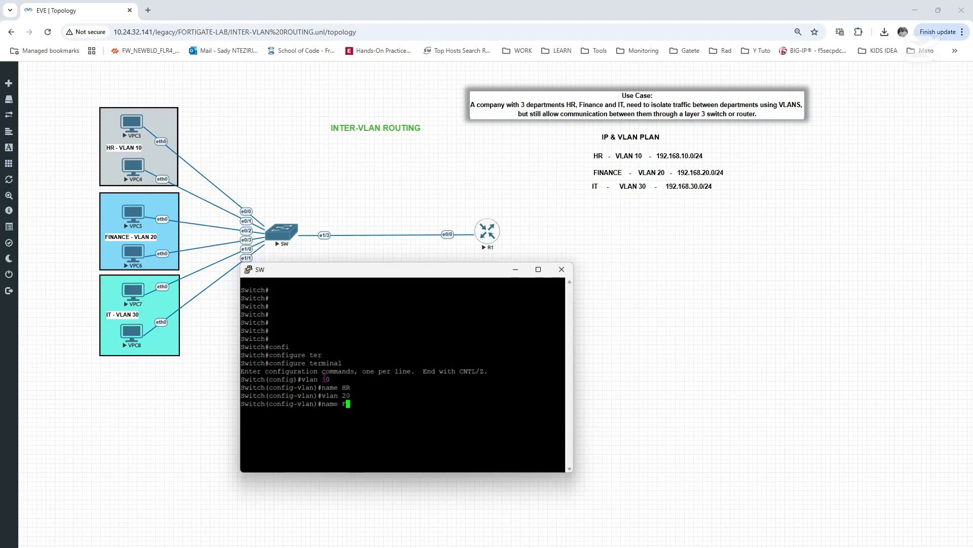
text(inance)
key(Return)
- Create VLAN 30 on the switch, name it IT and leave VLAN configuration
text(vlan )
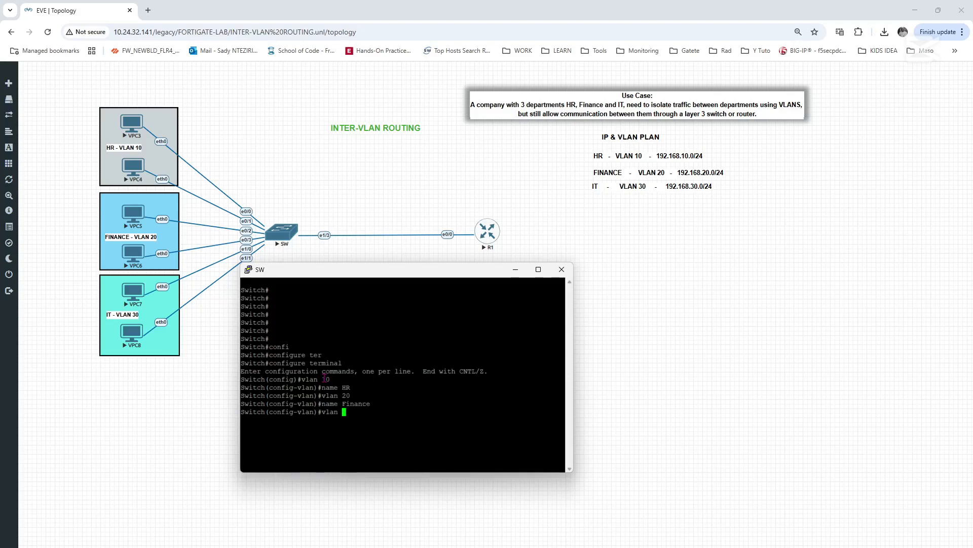
text(30)
key(Return)
text(n)
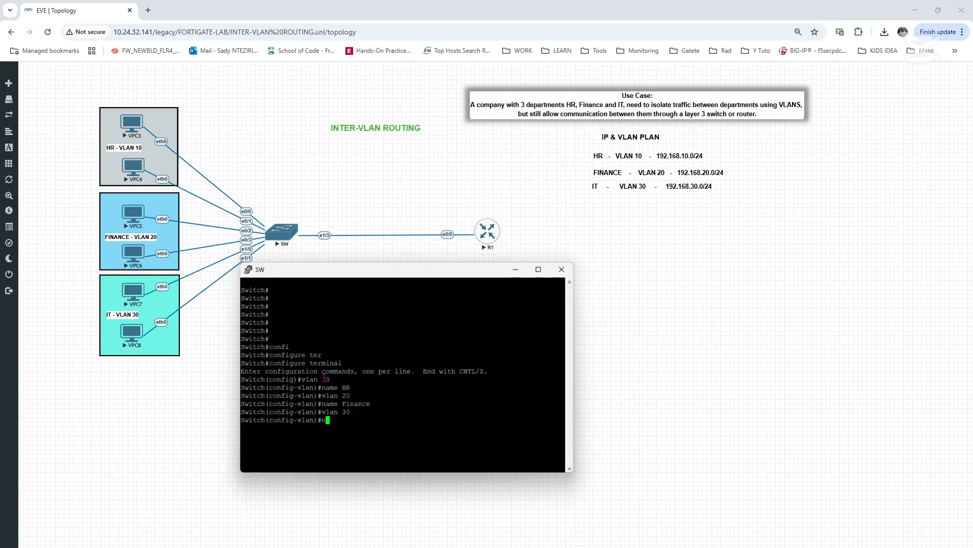
text(ame IT)
key(Return)
text(EXIT)
key(Return)
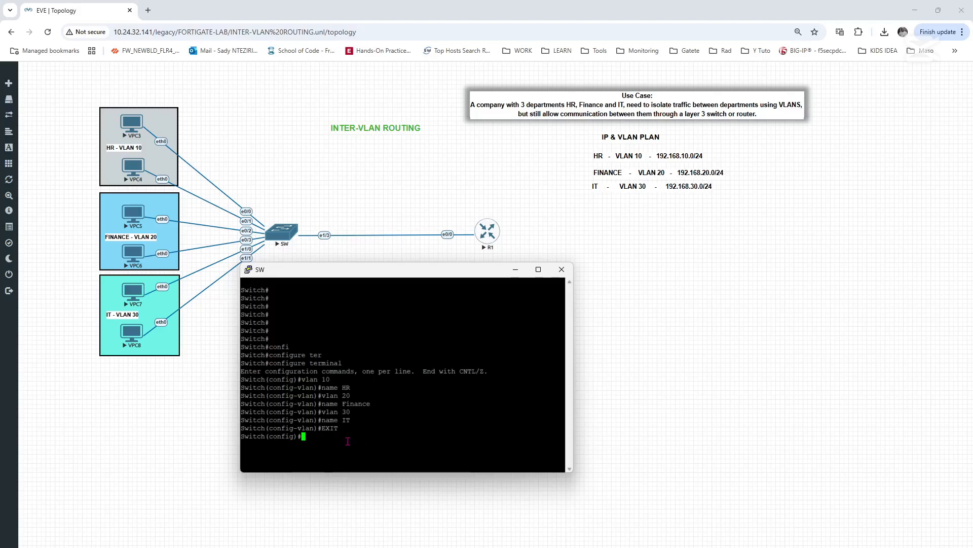
- Set switch interface e0/0 to switchport access mode
text(intr)
text(r)
key(Tab)
text(e)
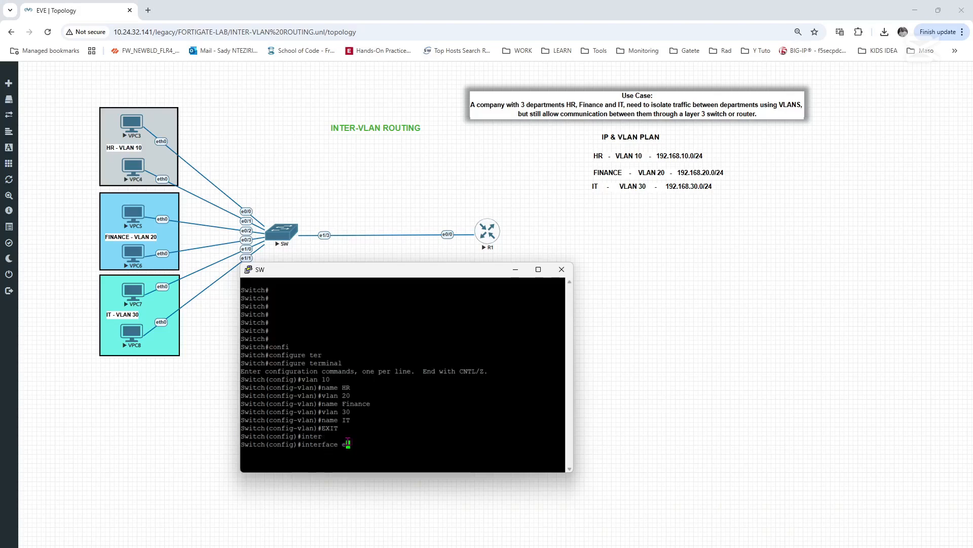
text(0)
key(BackSpace)
text(0/0)
key(Return)
text(swi)
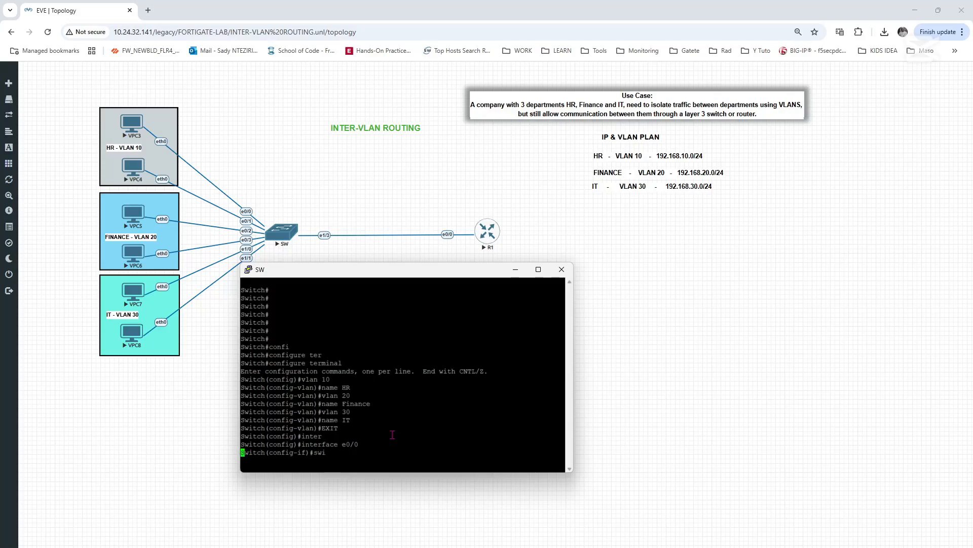
key(Tab)
text(mode )
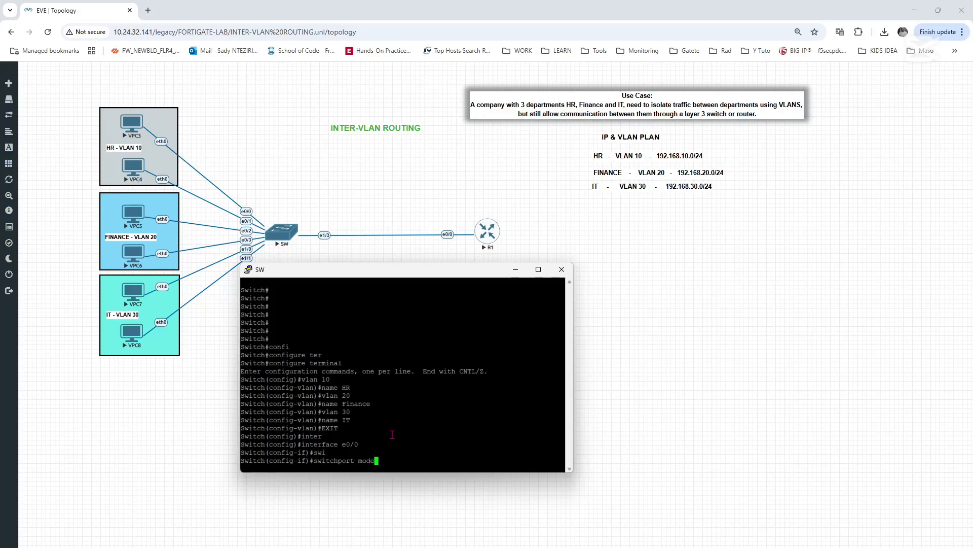
text(access)
key(Return)
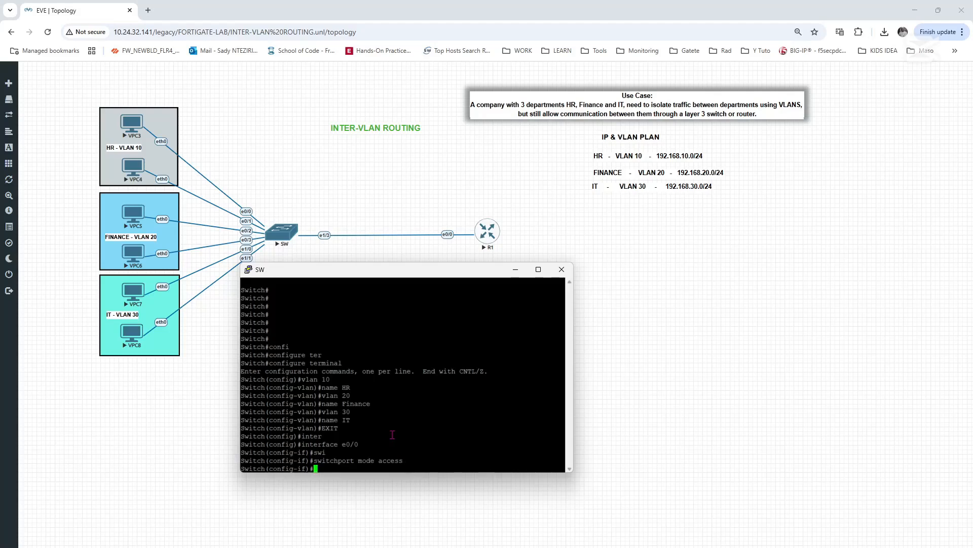
- Assign interface e0/0 to access VLAN 10 and return to global configuration mode
text(swi)
key(Tab)
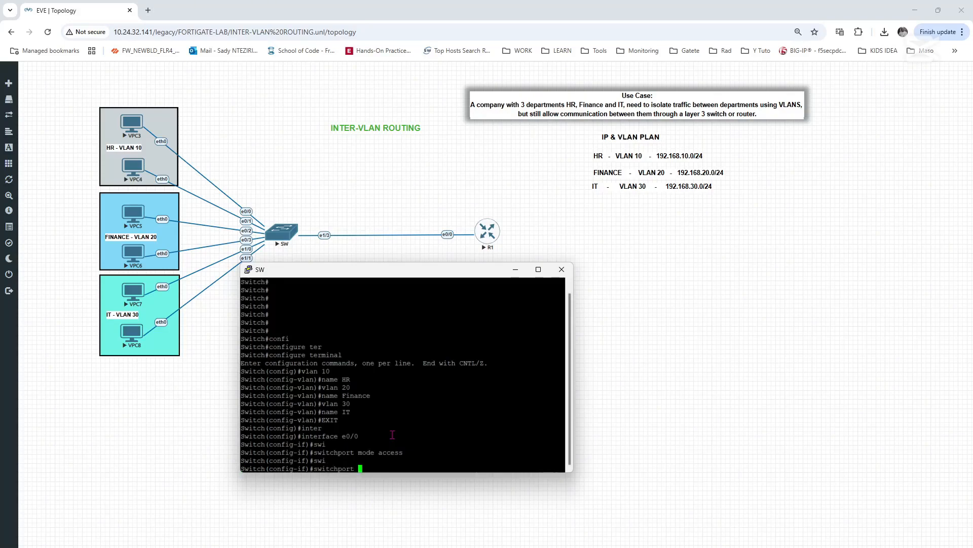
text(acc)
key(Tab)
text(v)
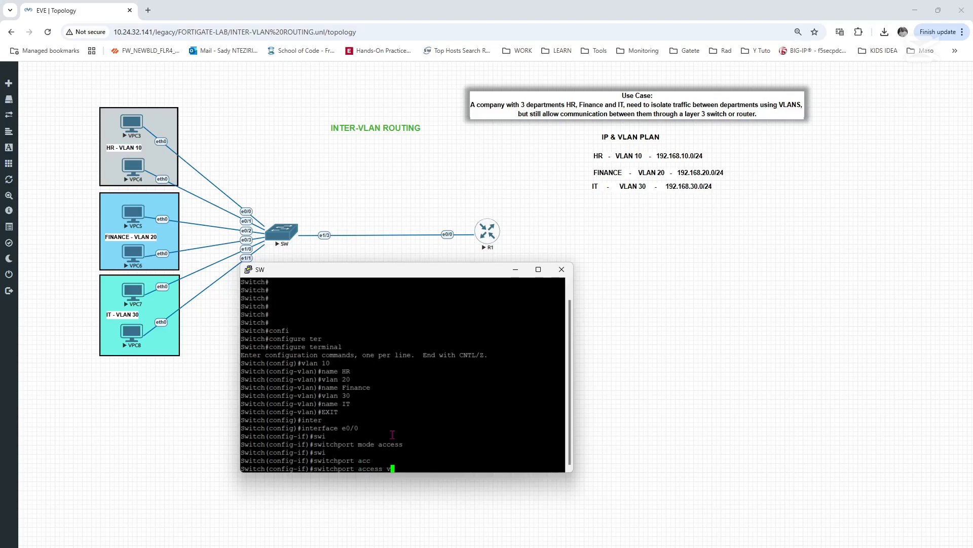
text(lan 10)
key(Return)
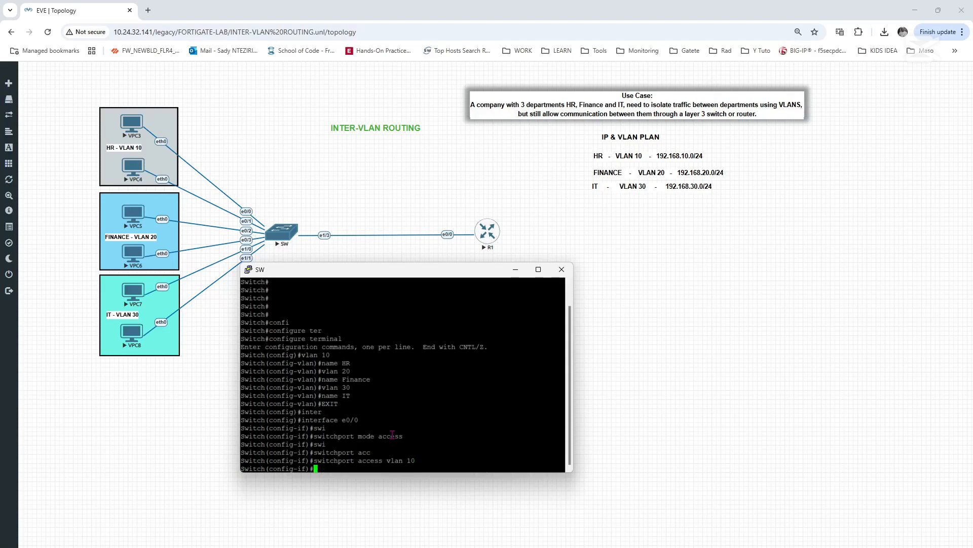
text(exit)
key(Return)
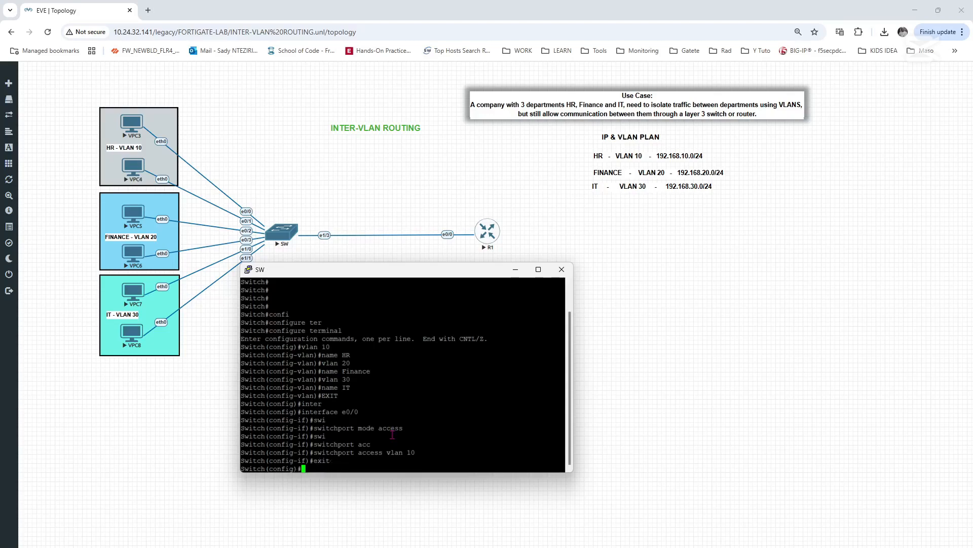
- Set switch interface e0/1 to switchport access mode
text(int e)
key(BackSpace)
key(Tab)
text(e)
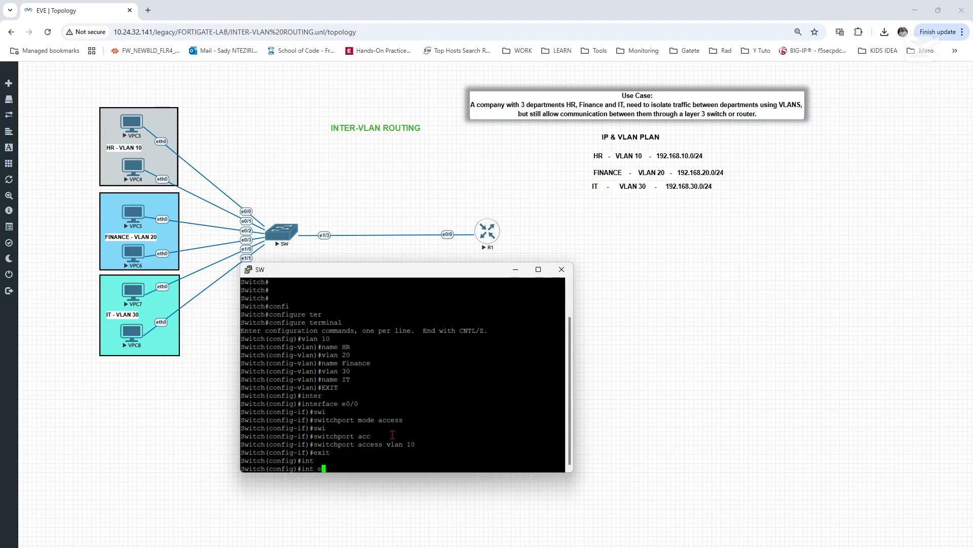
text(0/1)
key(Return)
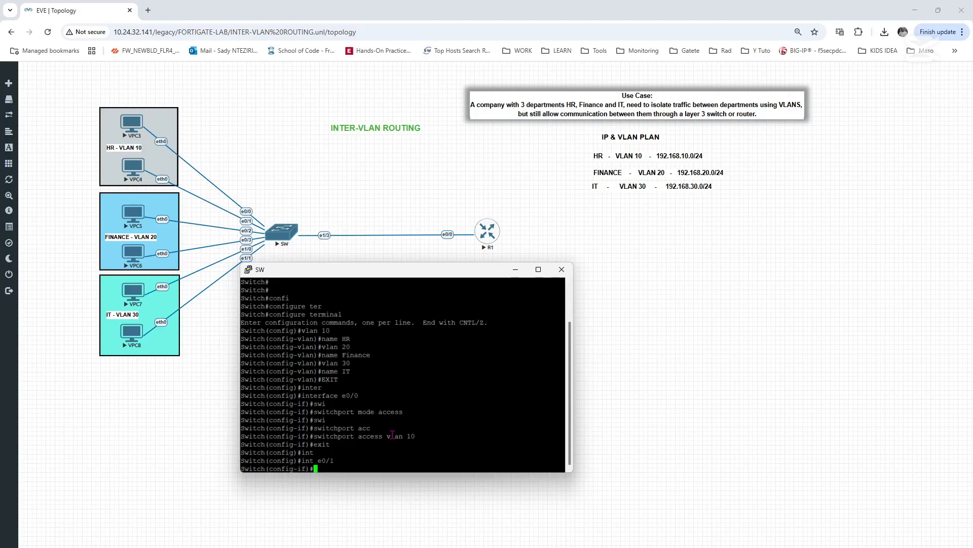
text(sw mo acc)
key(Return)
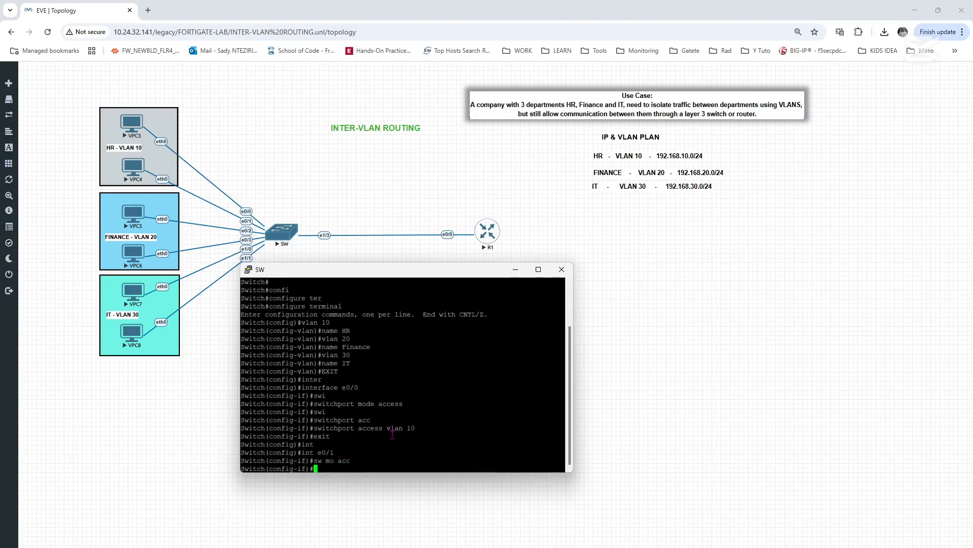
- Assign interface e0/1 to access VLAN 10 and exit to global configuration mode
text(sw acc vl 1)
key(Return)
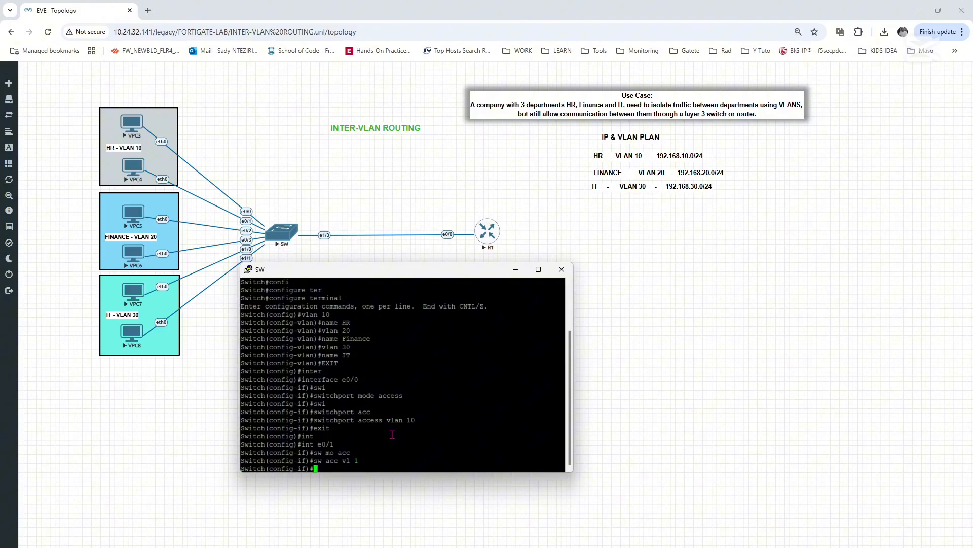
key(Up)
text(0)
key(Return)
key(Return)
key(Return)
key(Return)
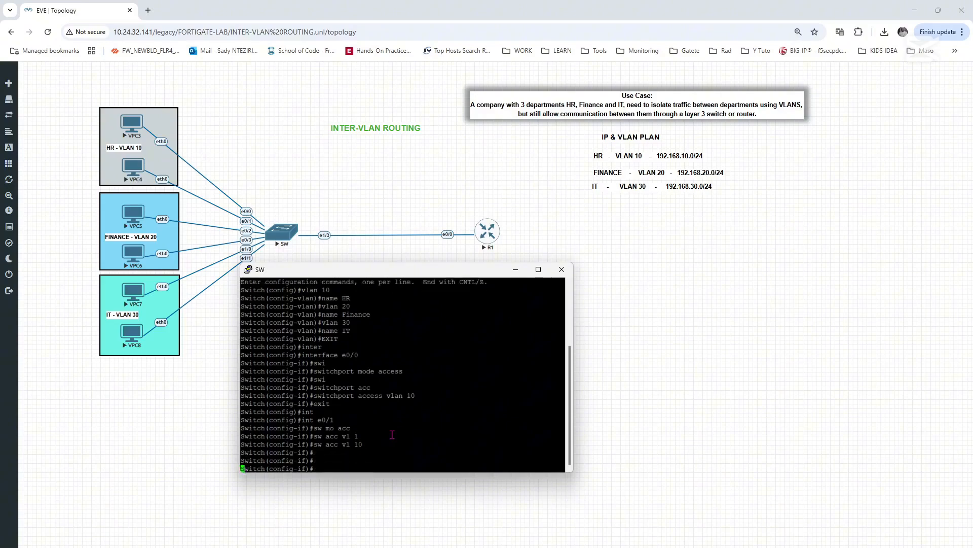
text(exit)
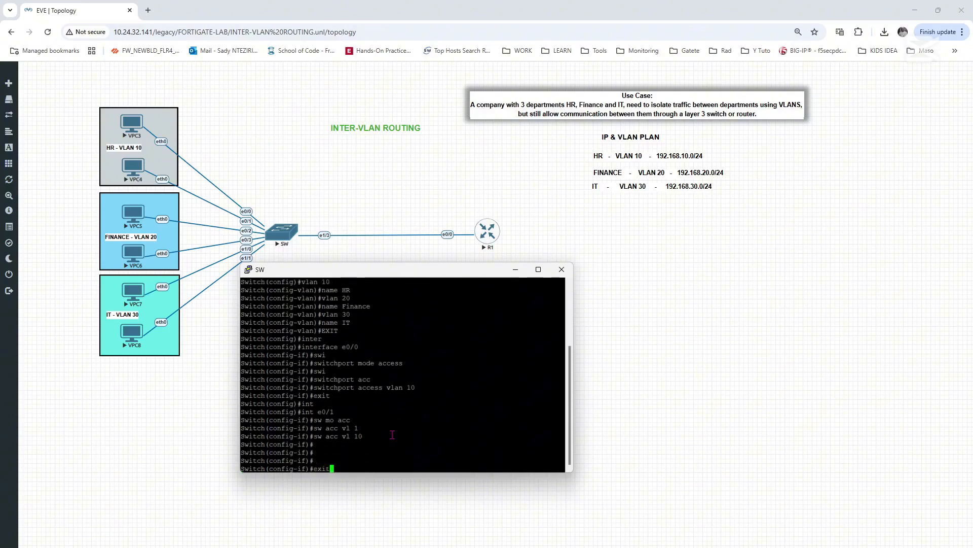
key(Return)
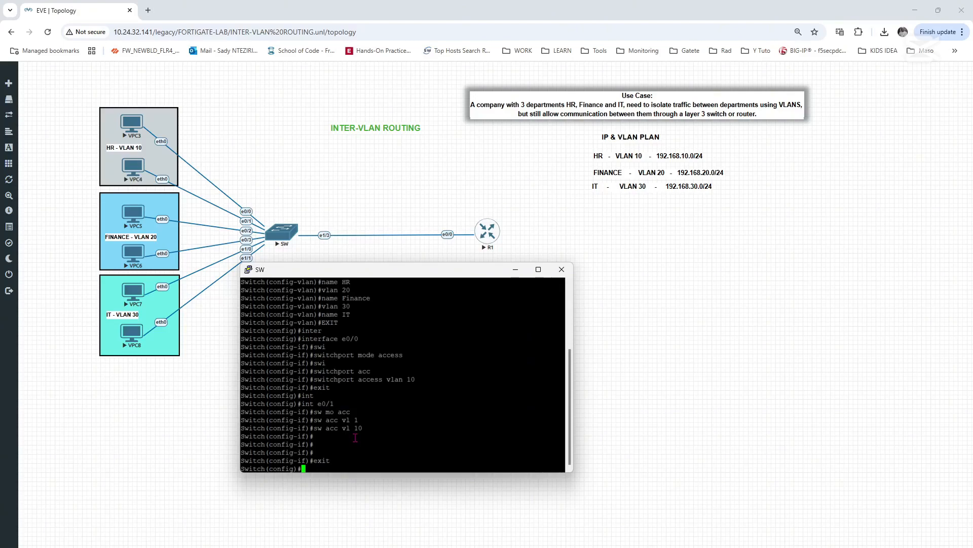
- Set the interface range e0/2-3 to switchport access mode
text(int rang)
key(Tab)
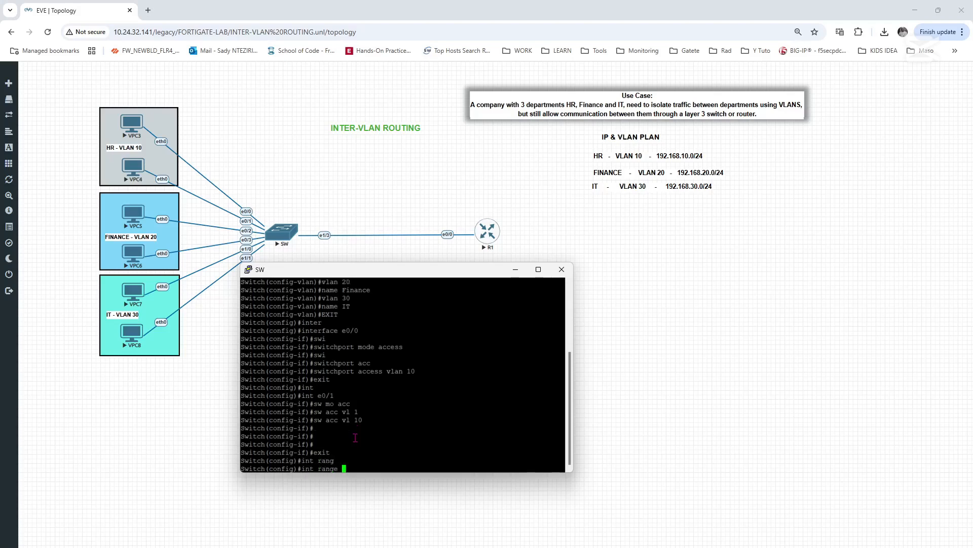
text(e0/2-3)
key(Return)
text(swit)
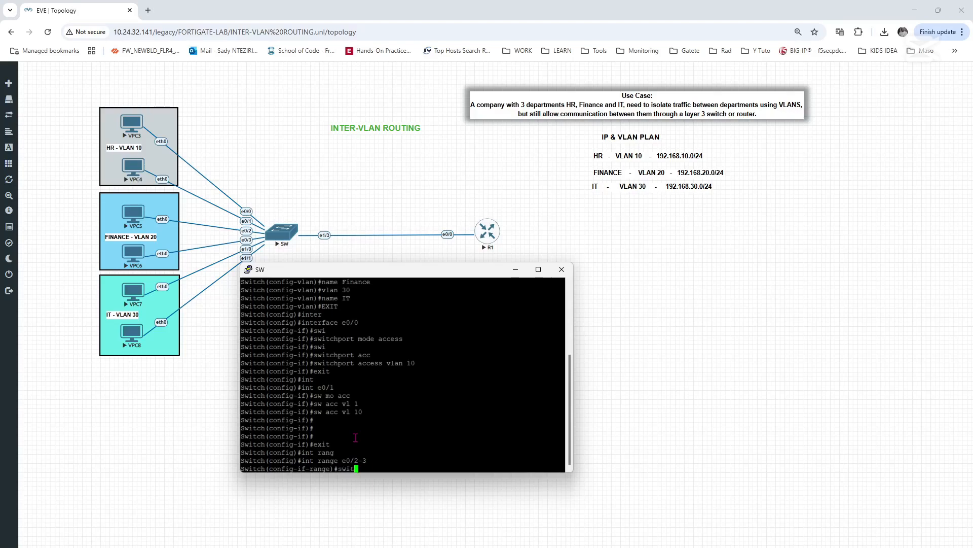
key(Tab)
text(mo acc)
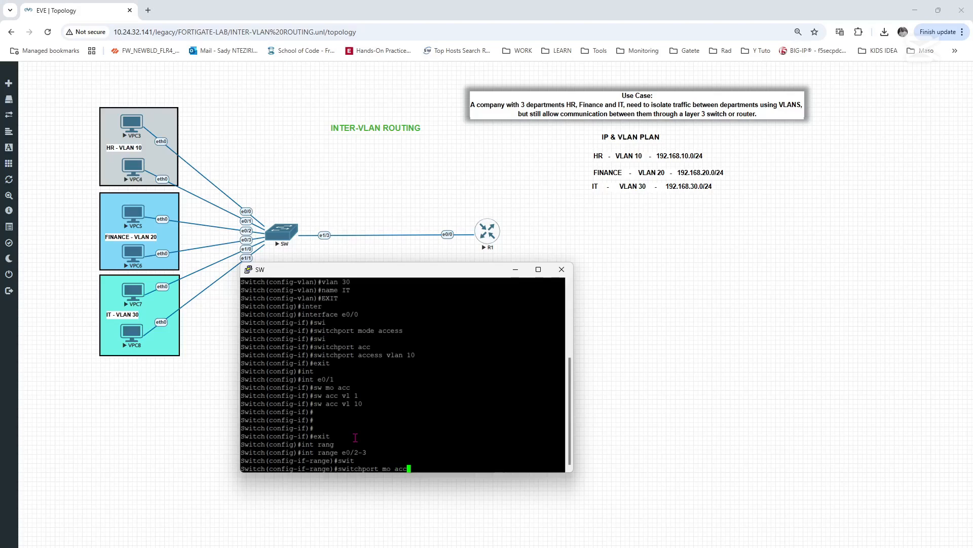
key(Tab)
key(Return)
- Assign the interface range e0/2-3 to access VLAN 20 and exit to global configuration mode
text(sw )
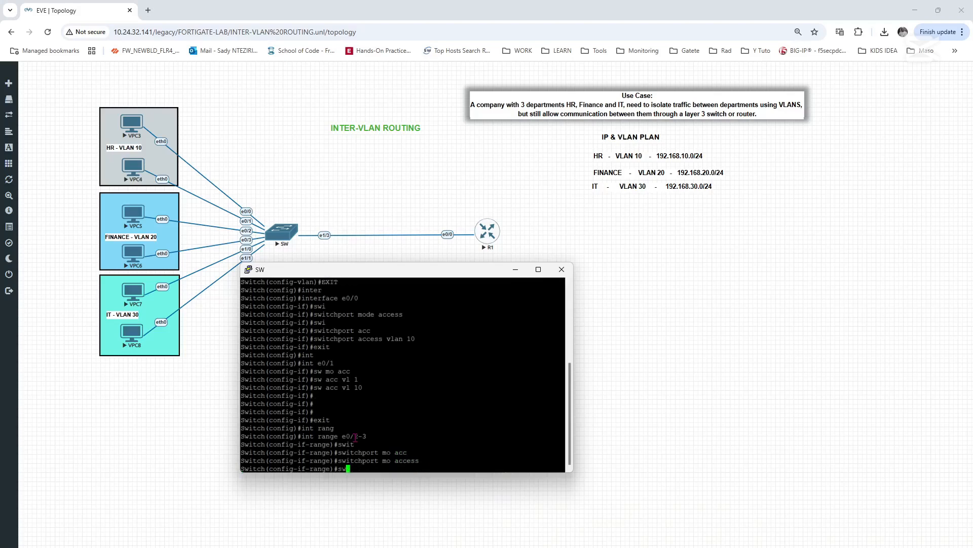
text(acc vl 20)
key(Return)
text(exit)
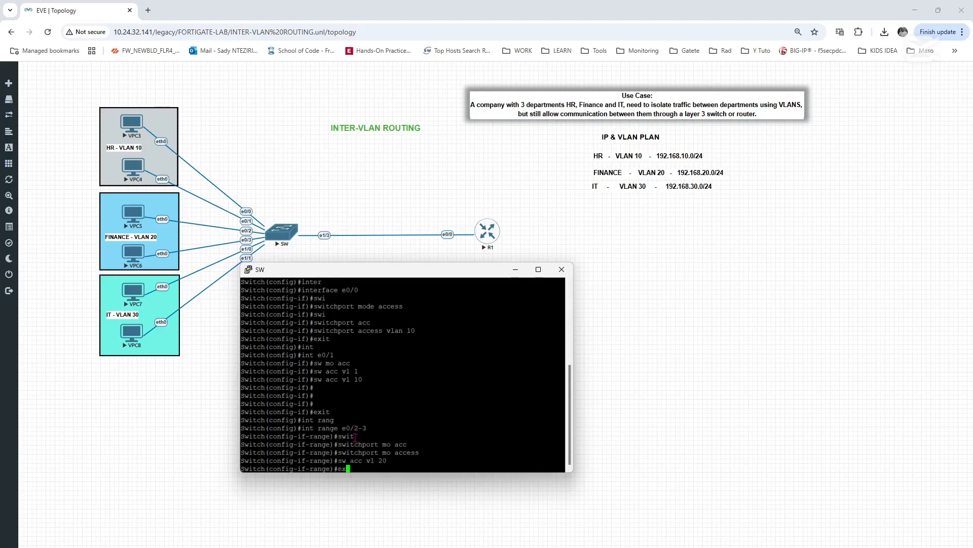
key(Return)
- Set the interface range e1/0-1 to switchport access mode
text(inter)
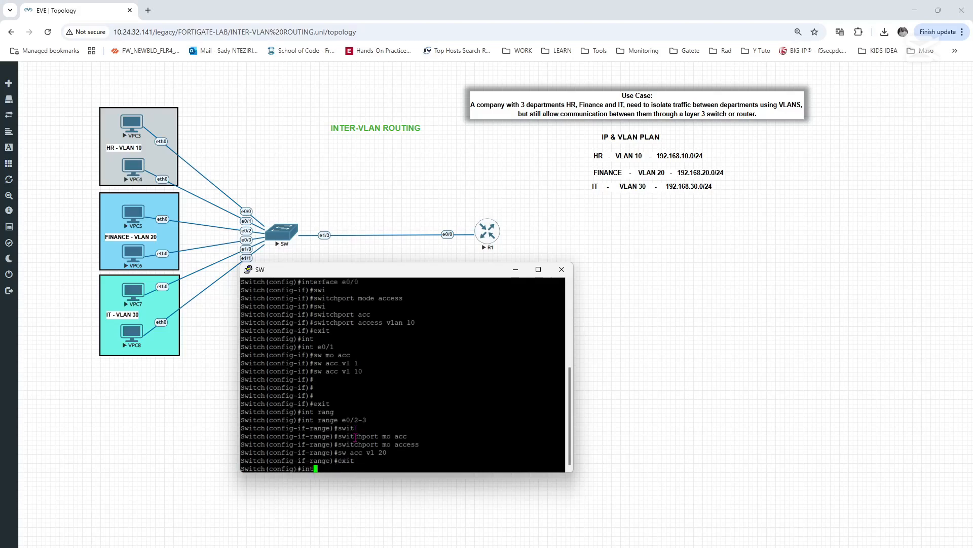
key(Tab)
text(range )
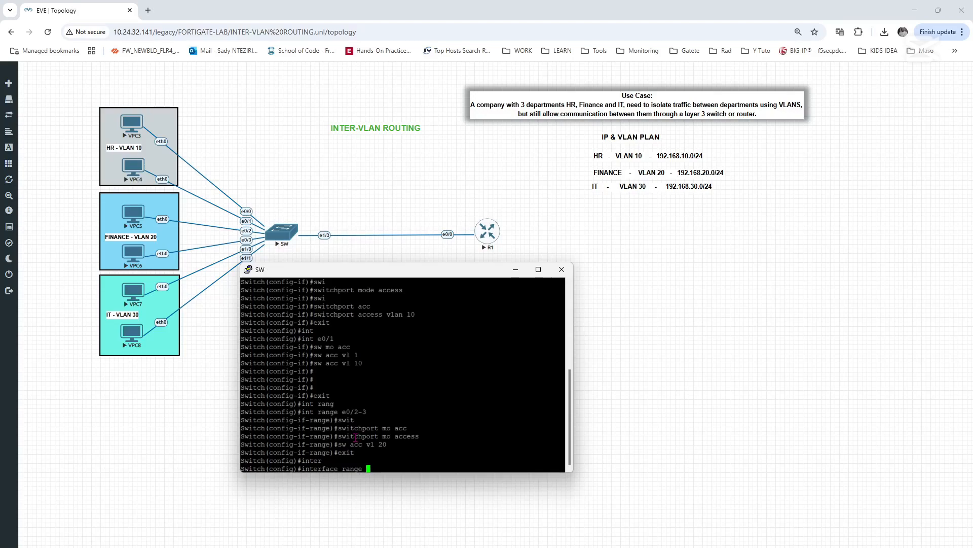
text(e1/0-1)
key(Return)
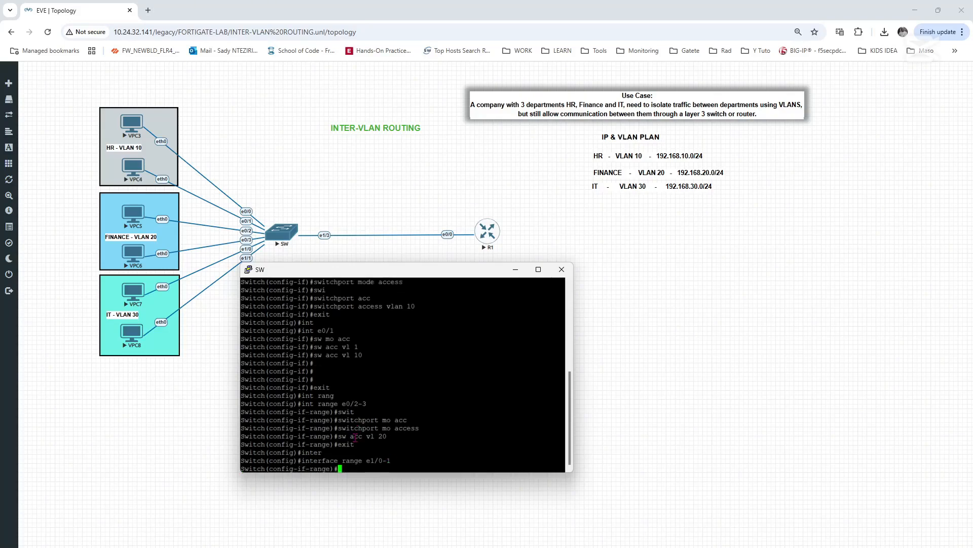
text(sw)
key(Tab)
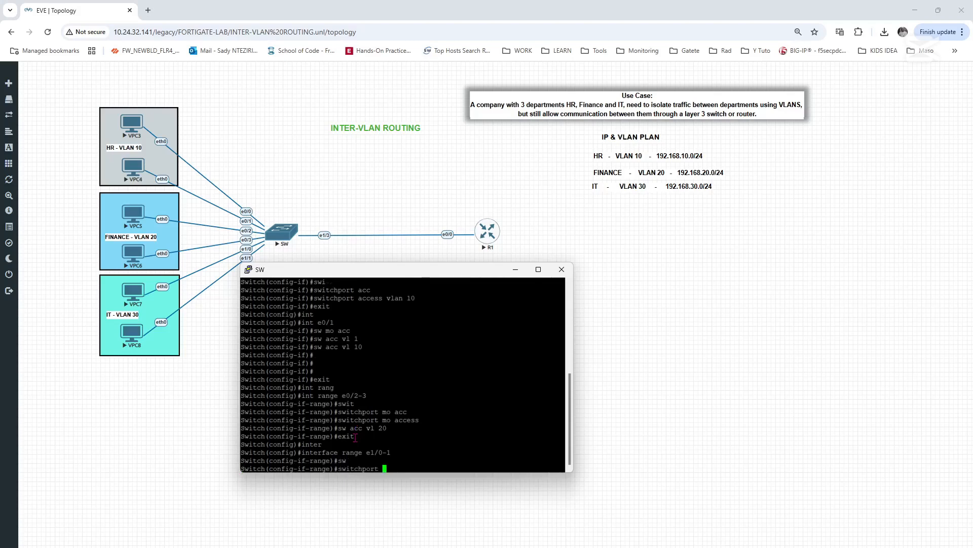
text(mo acc)
key(Return)
- Assign the interface range e1/0-1 to access VLAN 30 and exit to global configuration mode
text(sw acc vl )
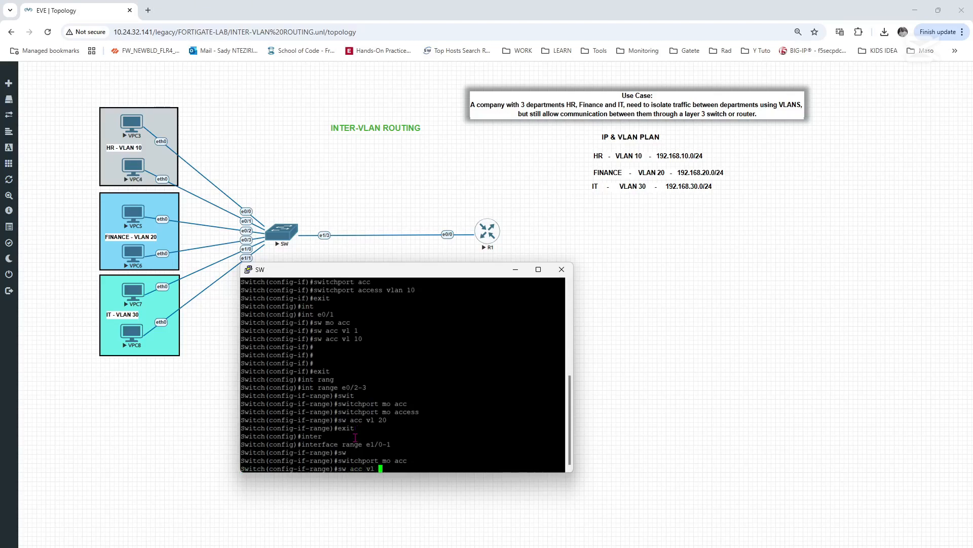
text(30)
key(Return)
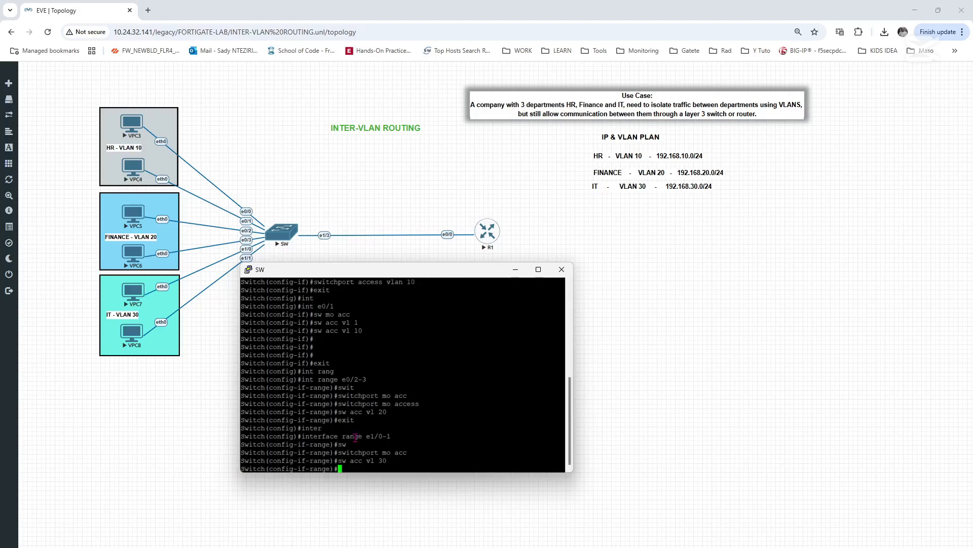
text(exit)
key(Return)
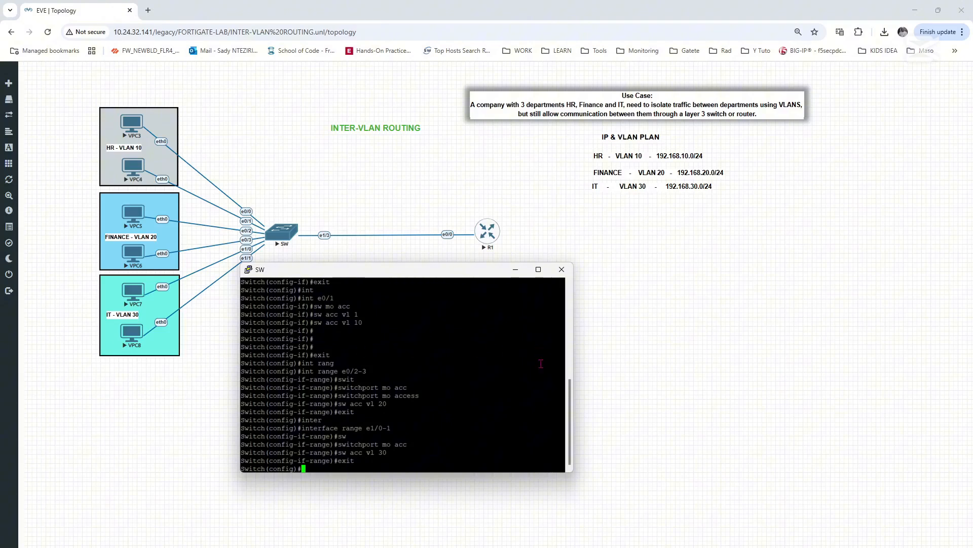
- Exit configuration mode and display the brief VLAN table on the switch
key(Return)
key(Return)
key(Return)
key(Return)
key(Return)
key(Return)
key(Return)
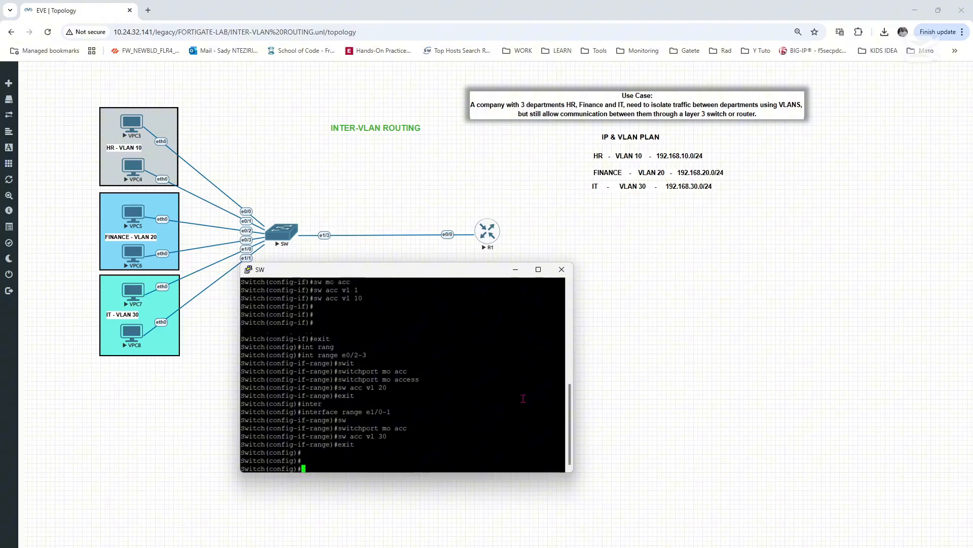
text(exit)
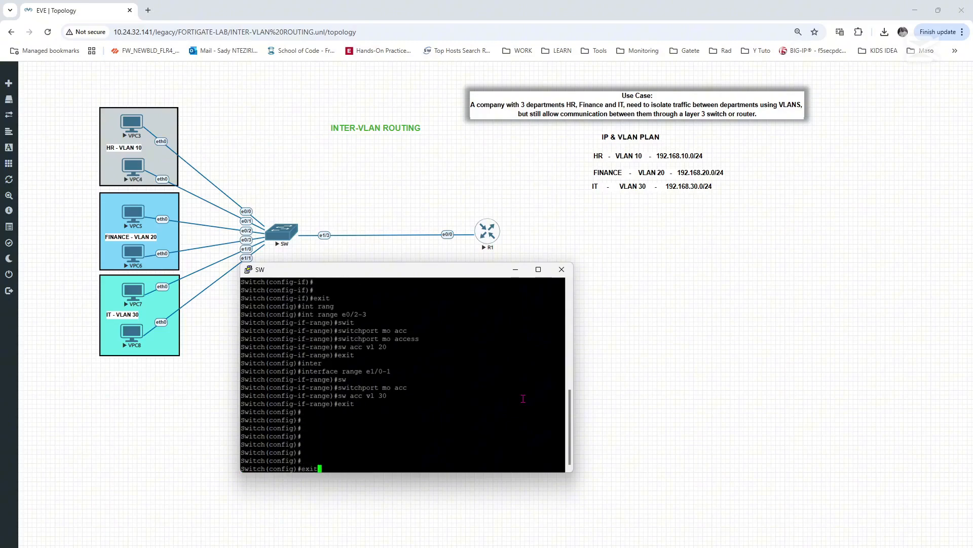
key(Return)
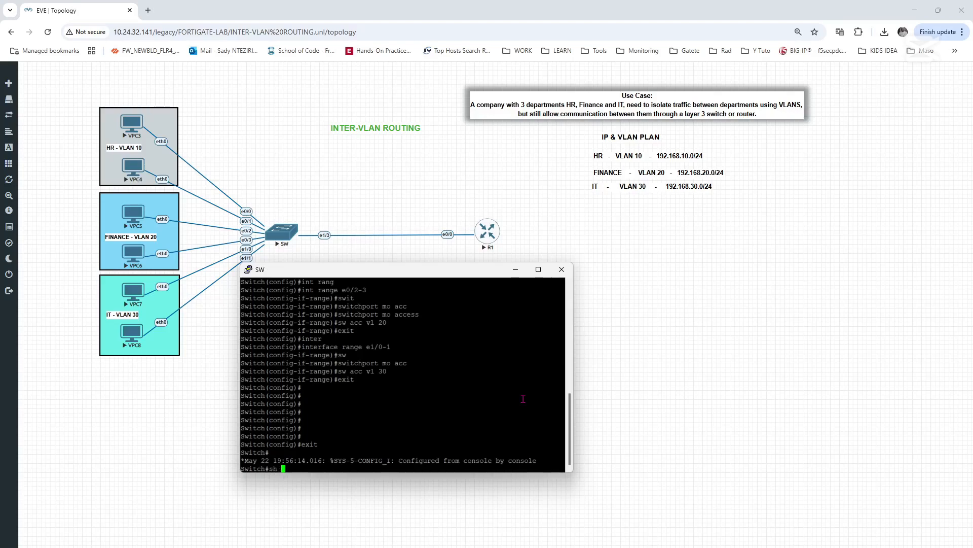
text(vla)
key(Tab)
text(br)
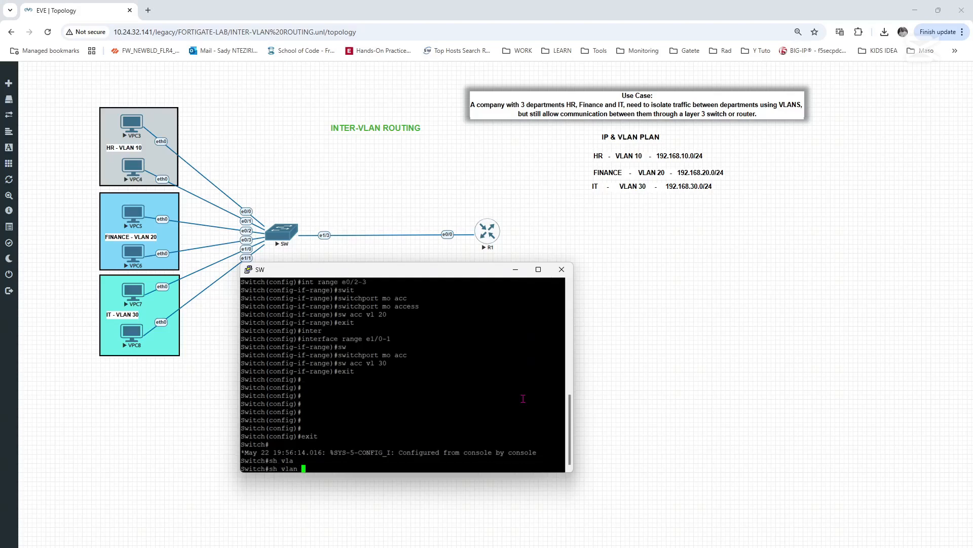
key(Return)
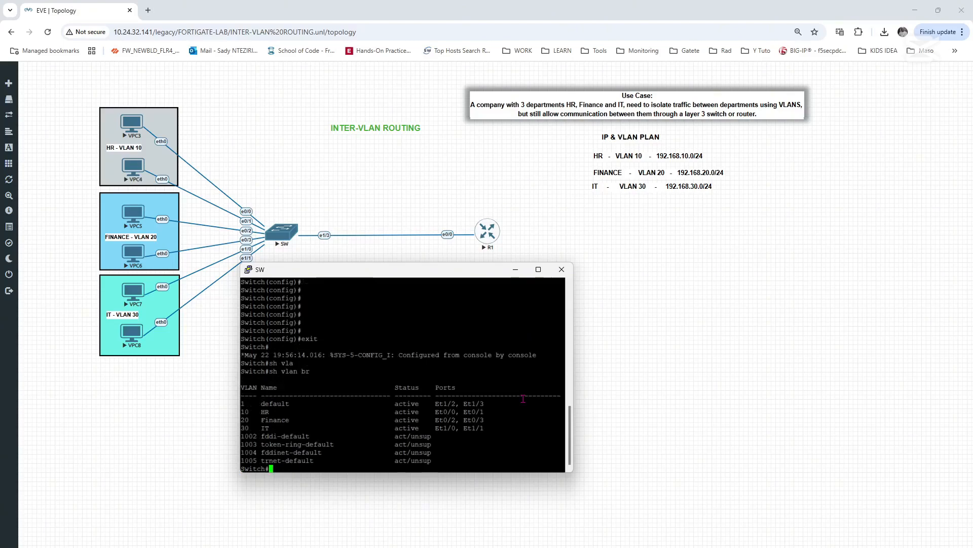
- Examine the port assignments of the HR, Finance and IT VLANs in the VLAN table
key(Return)
key(Return)
key(Return)
key(Return)
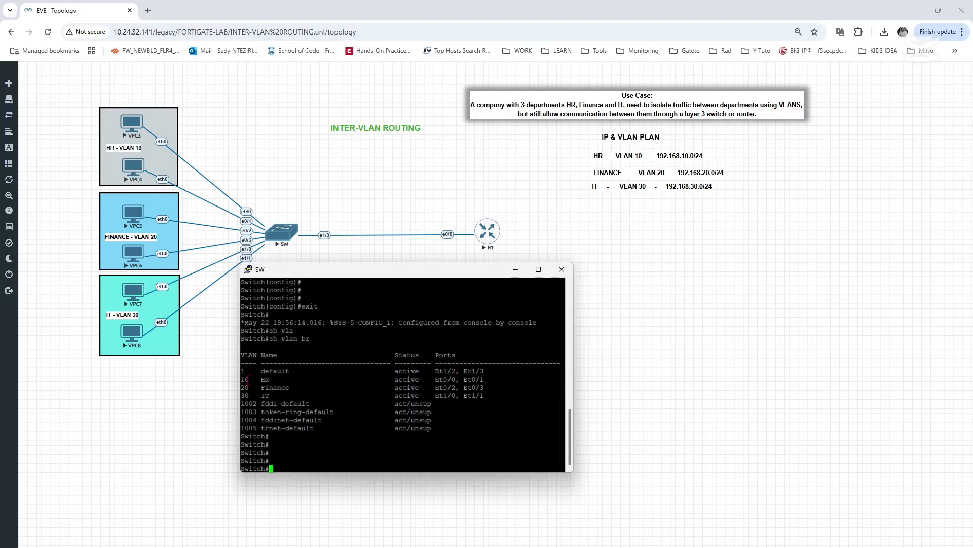
drag(245, 379, 429, 381)
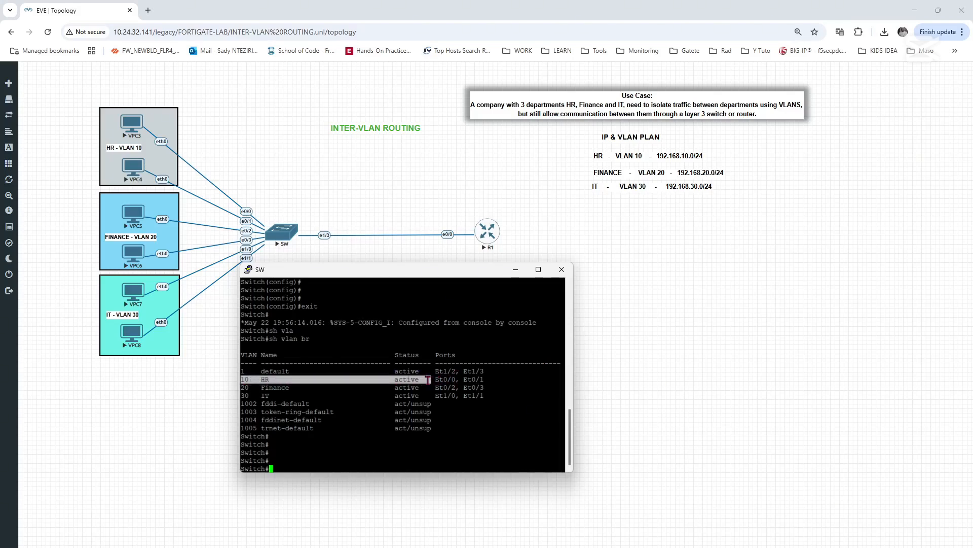
drag(434, 380, 482, 379)
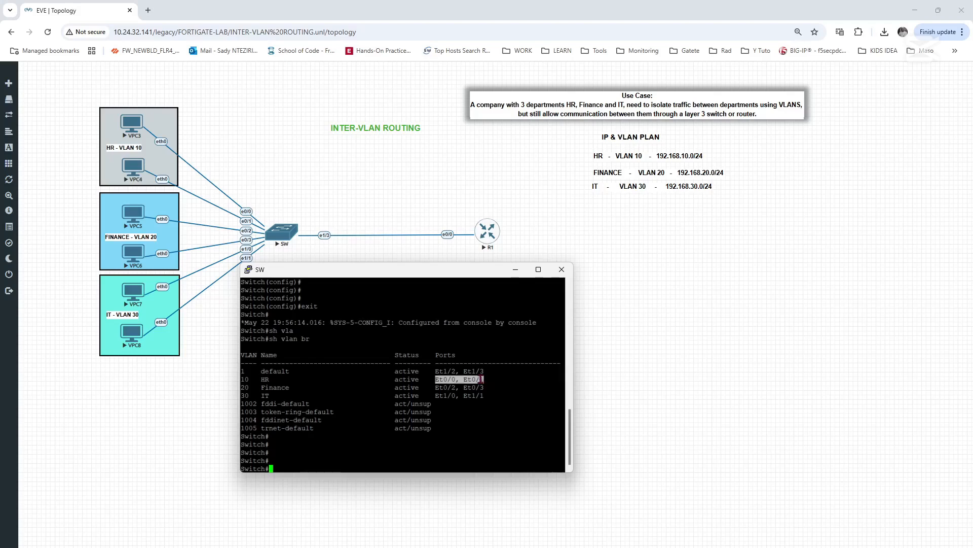
drag(245, 388, 354, 395)
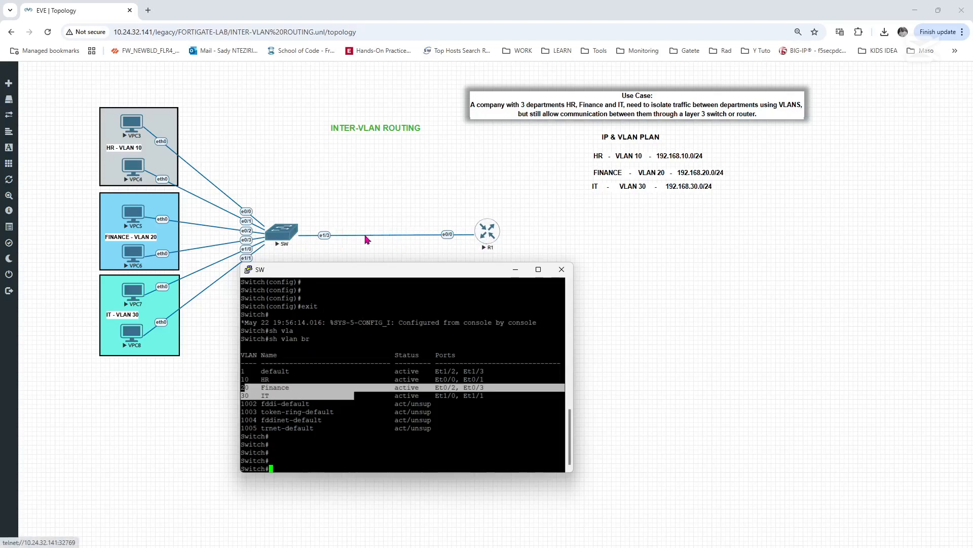
- Enter global configuration mode on the switch and open interface e1/3 for configuration
click(319, 462)
text(conf t)
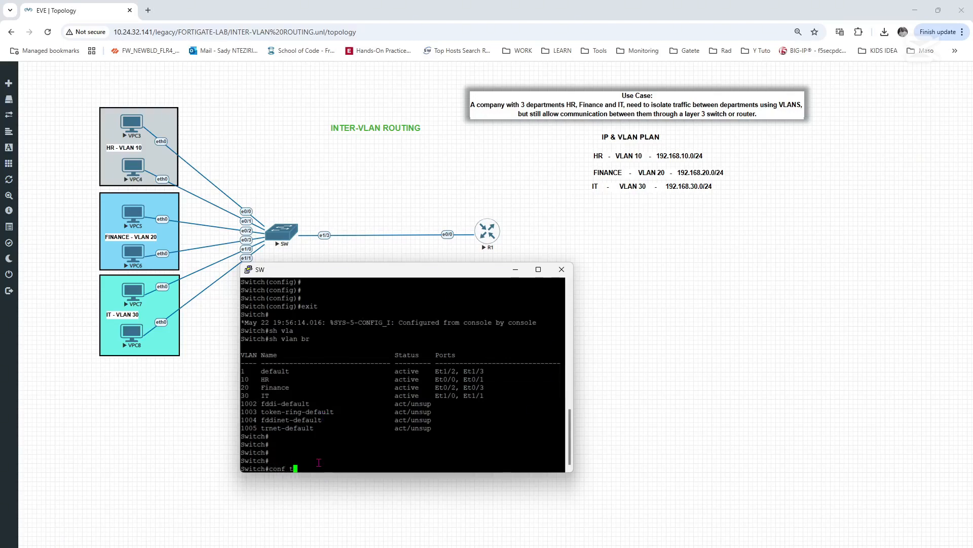
key(Return)
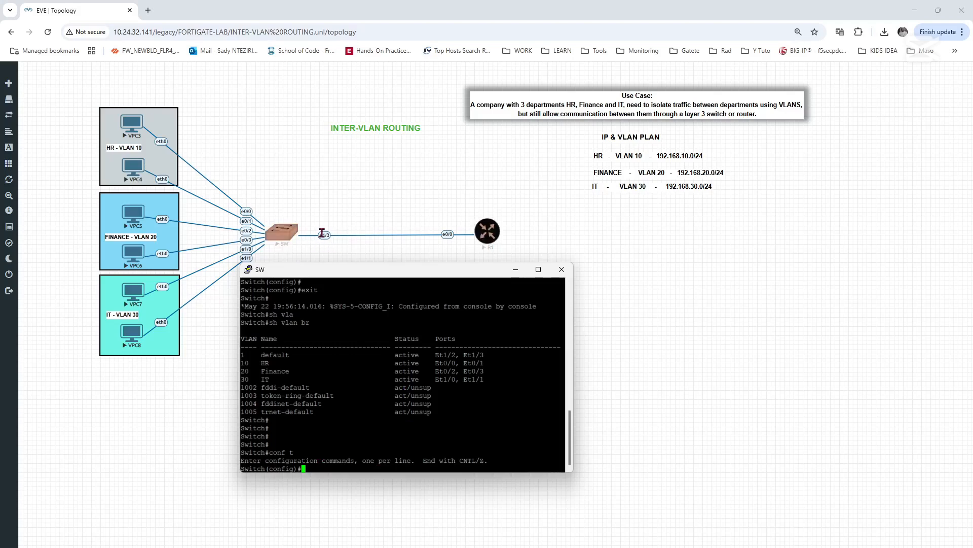
text(int)
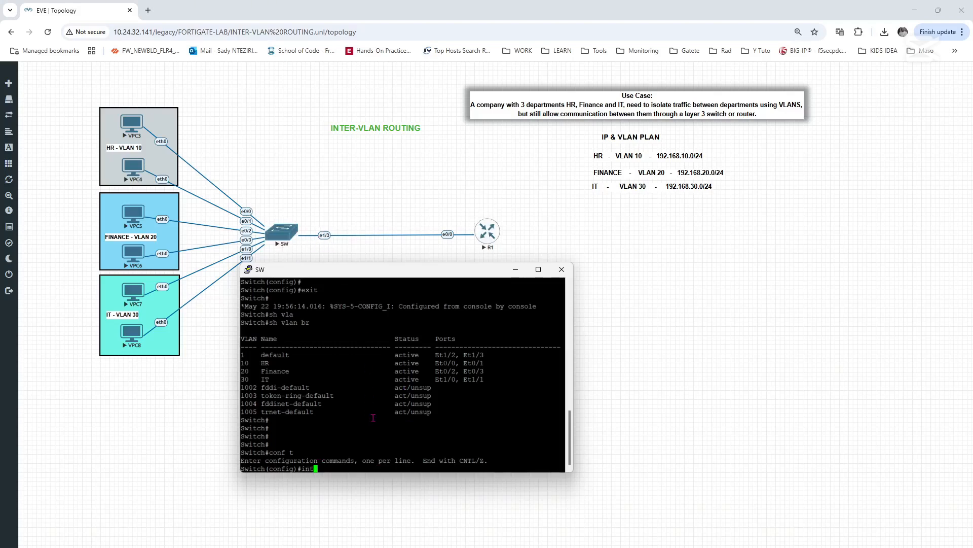
text( e1/3)
key(Return)
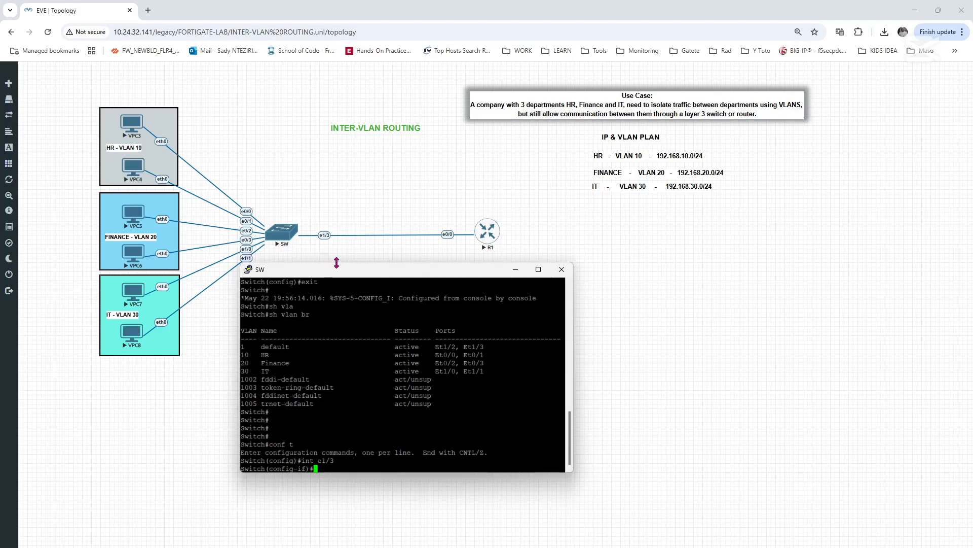
- Try to set interface e1/3 to switchport trunk mode
drag(344, 277, 308, 276)
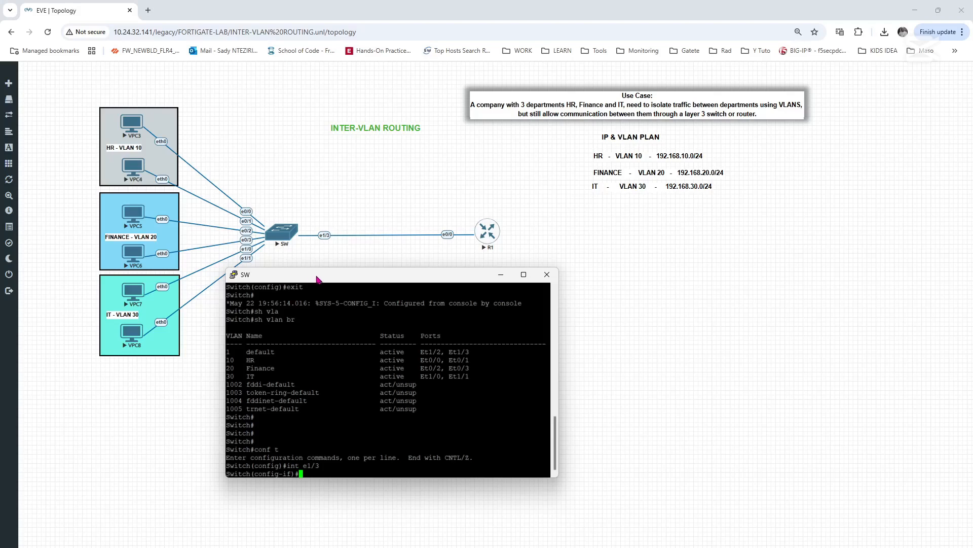
drag(317, 279, 328, 274)
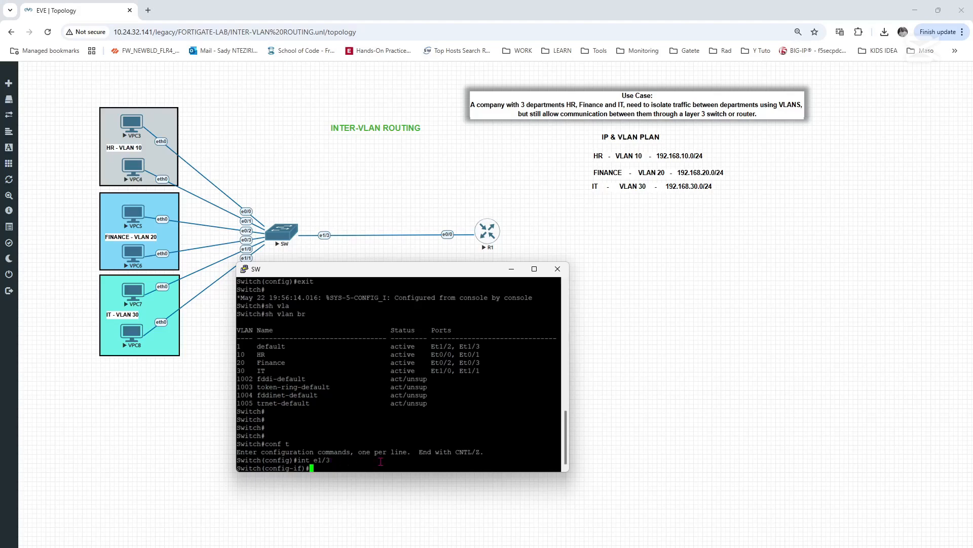
text(sw)
key(Tab)
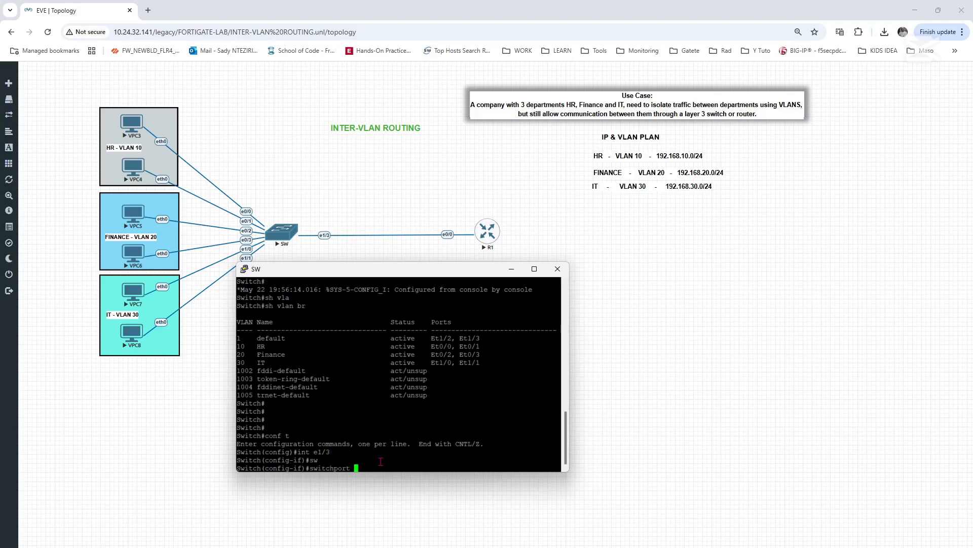
text(mode trun)
key(Return)
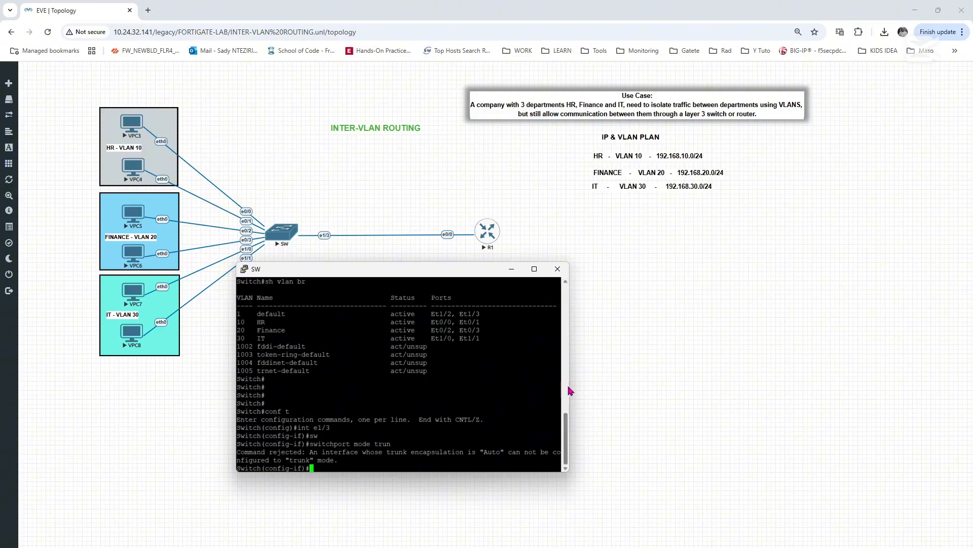
- Widen the switch terminal window and begin a switchport trunk command for interface e1/3
drag(569, 388, 626, 393)
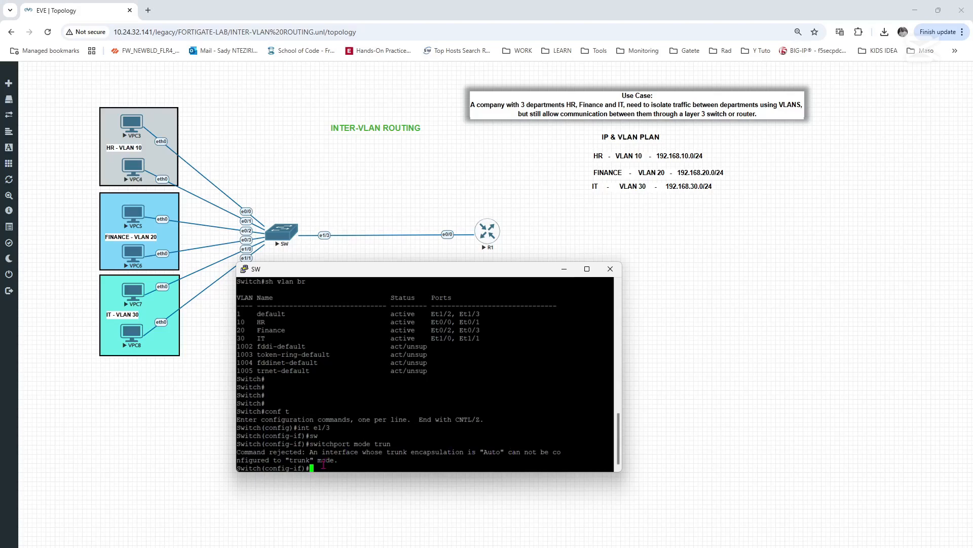
text(swit)
key(Tab)
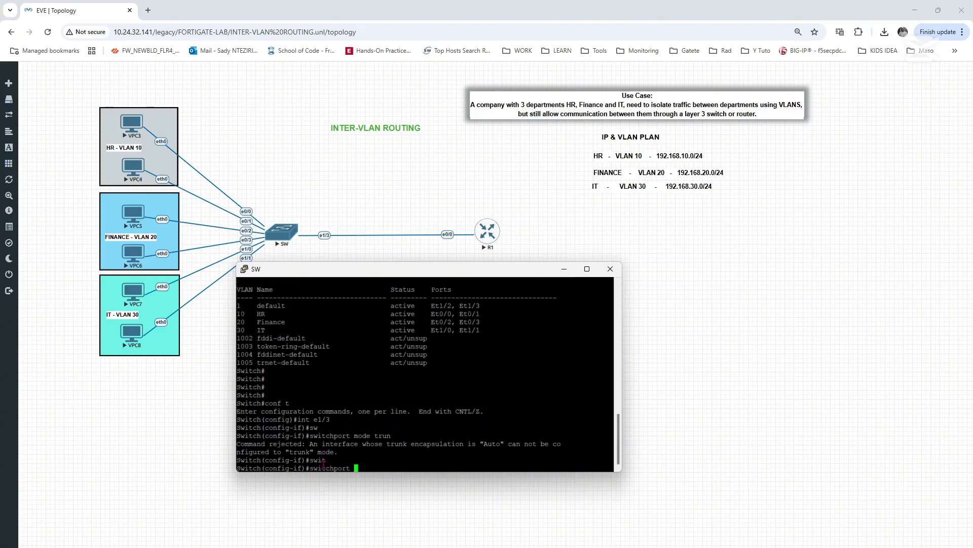
text(tru)
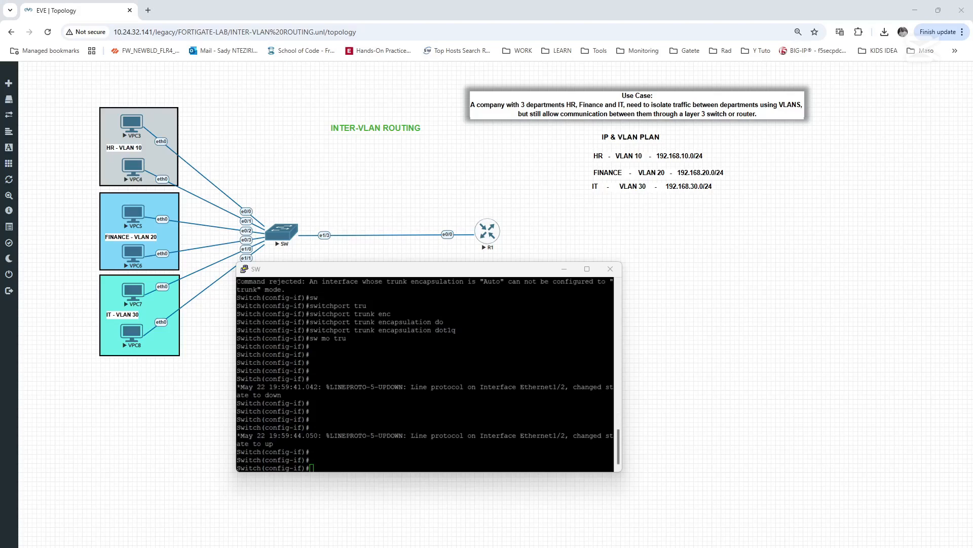
- Review the trunk encapsulation and trunk mode commands for interface e1/2 in the switch terminal history
click(410, 411)
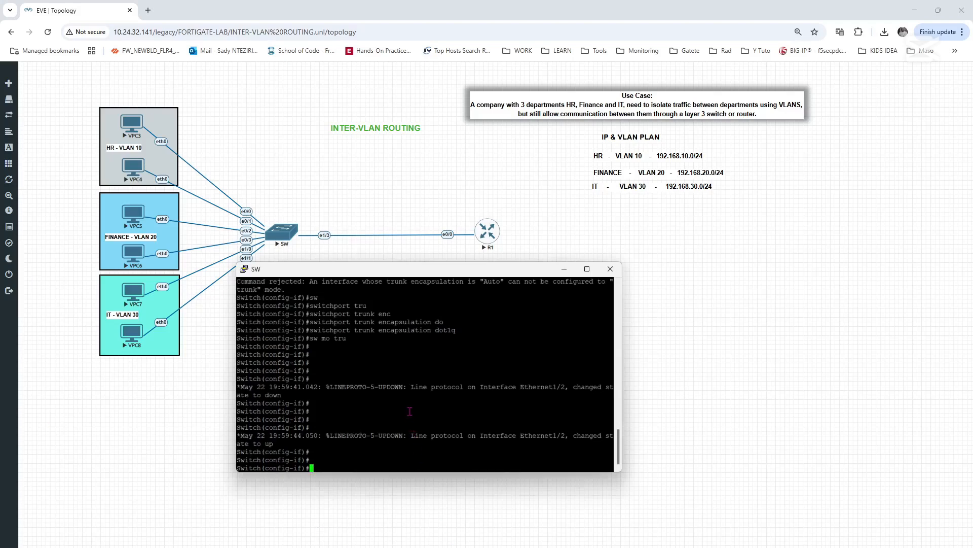
key(Return)
key(Return)
key(Return)
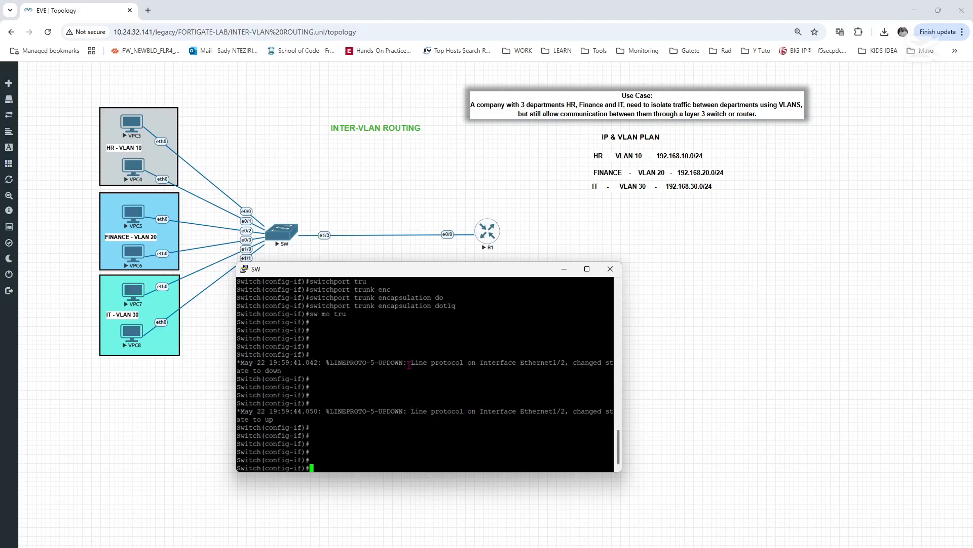
scroll(409, 365, up, 4)
scroll(409, 365, down, 4)
scroll(409, 365, up, 4)
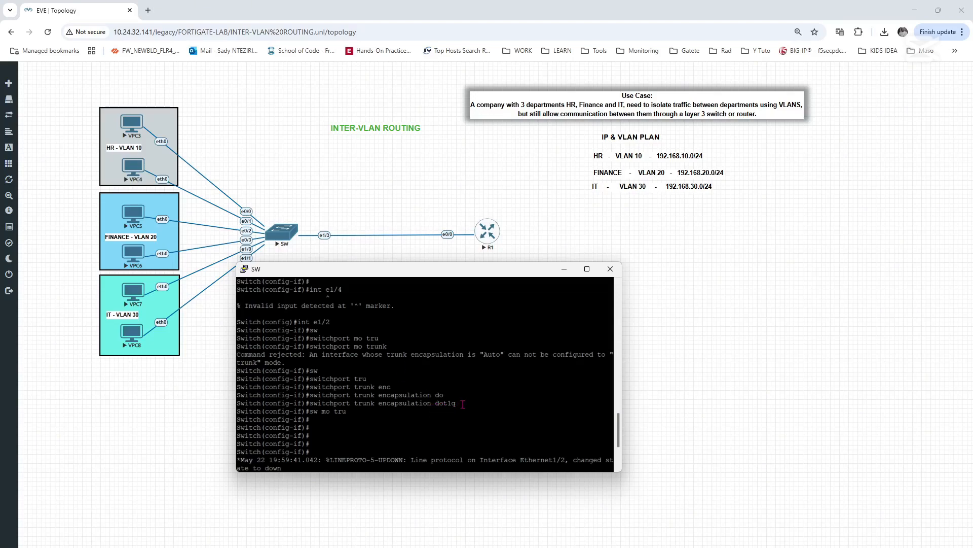
scroll(458, 405, down, 4)
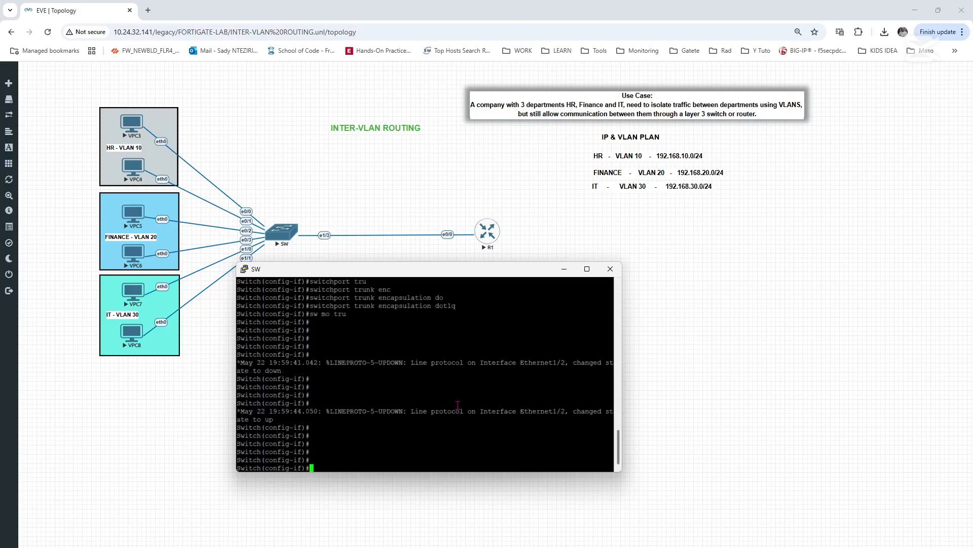
key(Return)
key(Return)
key(Return)
key(Return)
key(Return)
key(Return)
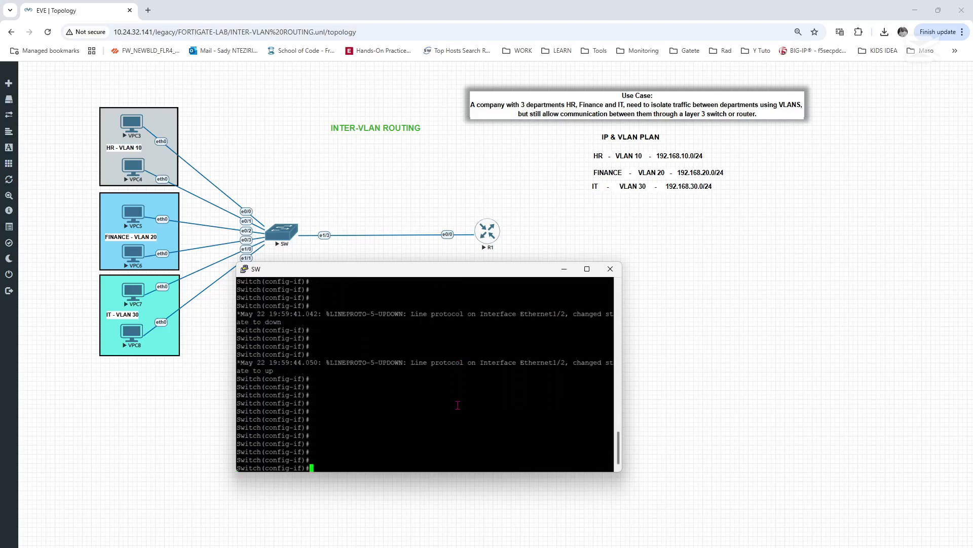
- Open interface e1/3 on the switch and set its trunk encapsulation to dot1q
text(int e1/3)
key(Return)
text(sw)
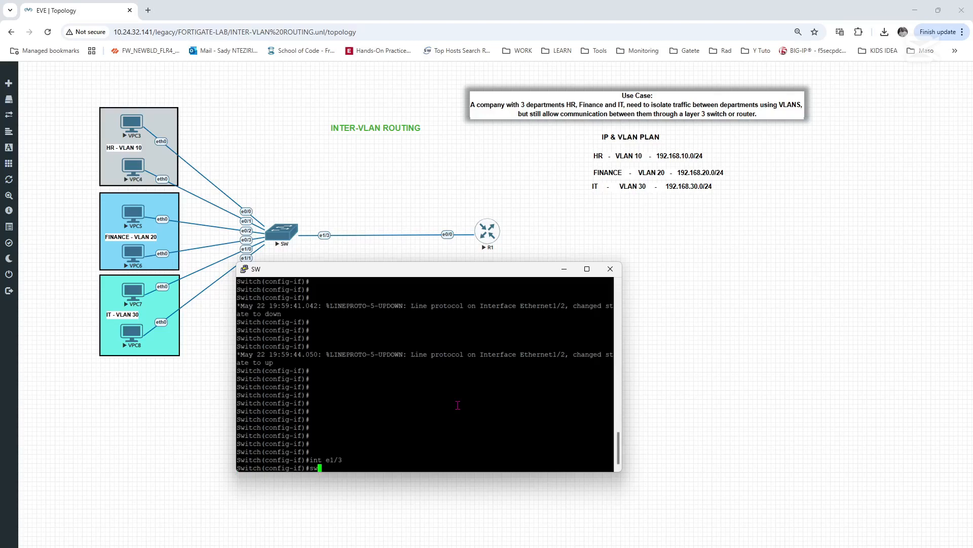
key(Tab)
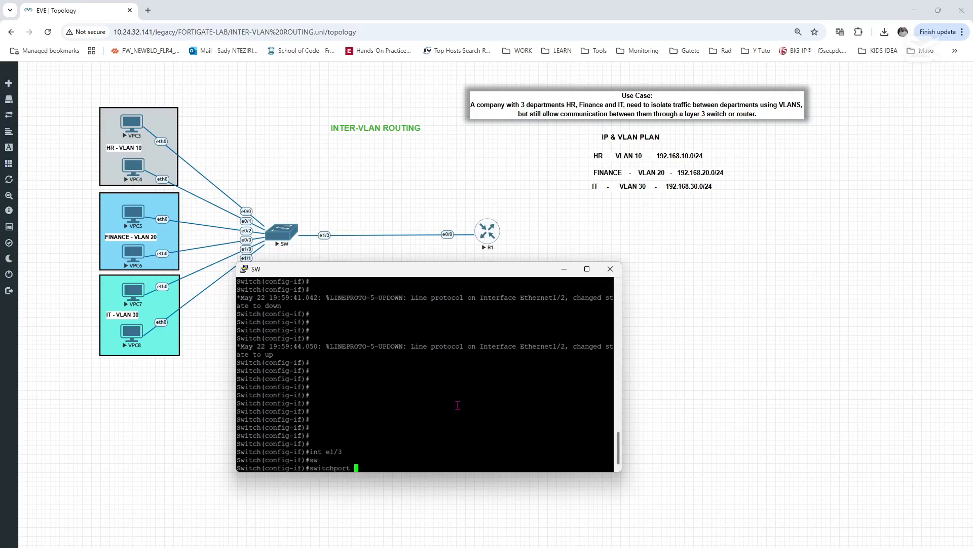
text(trun)
key(Tab)
text(enc)
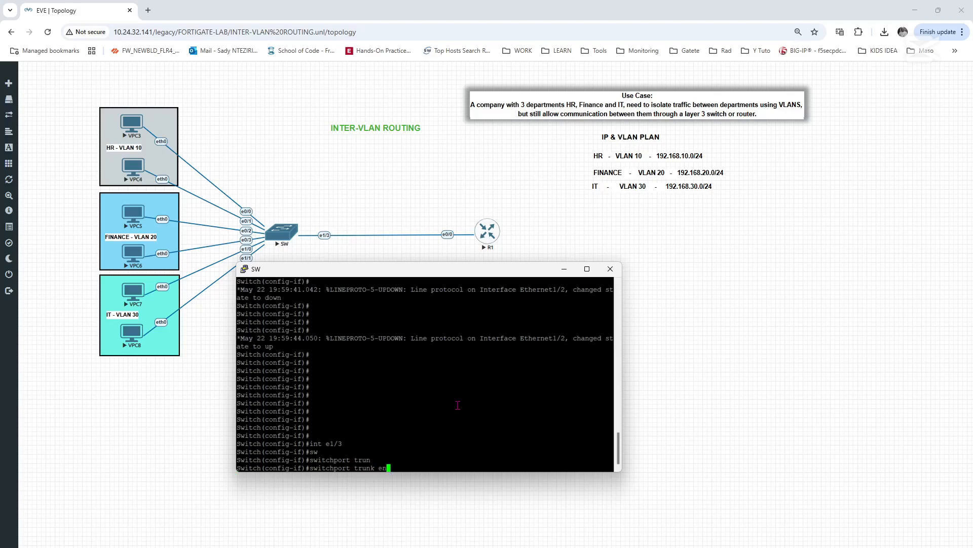
key(Tab)
text(do)
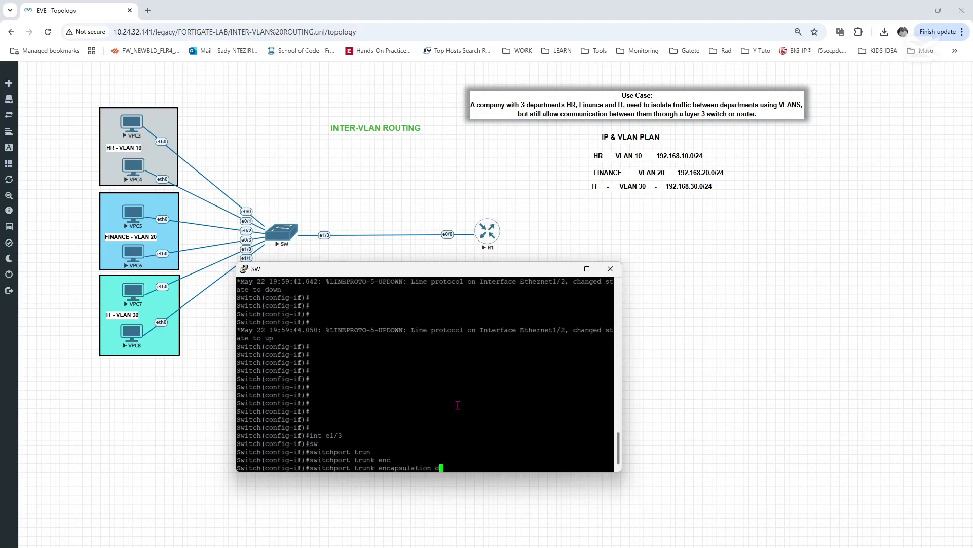
key(Tab)
key(Return)
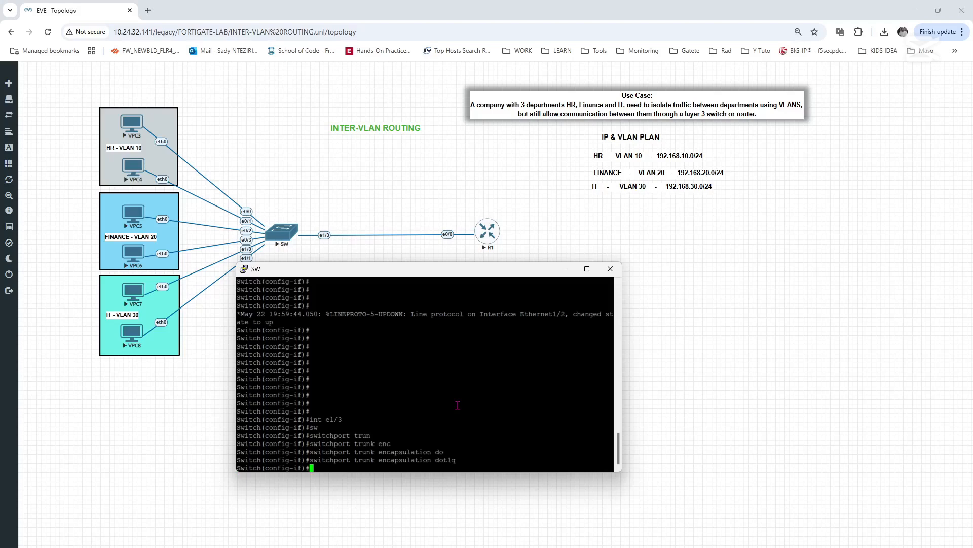
- Set switch interface e1/3 to switchport mode trunk
text(swit)
key(Tab)
text(mo)
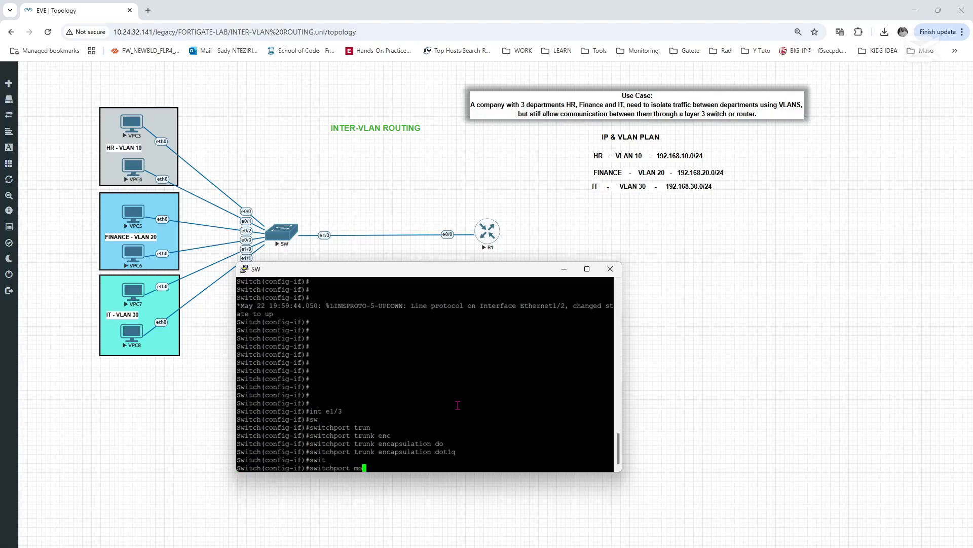
text(de trunk)
key(Return)
key(Return)
key(Return)
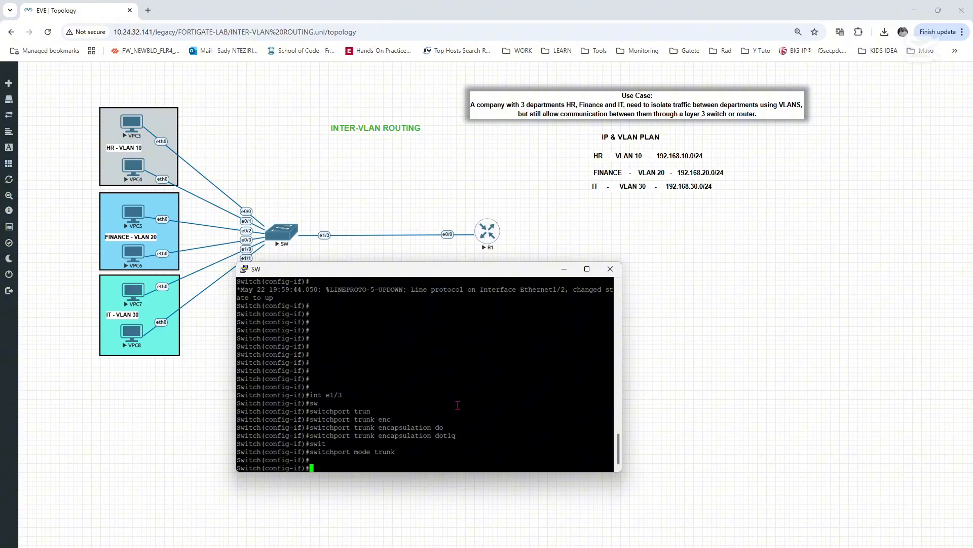
key(Return)
key(Return)
key(Return)
key(Return)
key(Return)
- Give switch interface e1/3 the description "Link to my Router"
text(desc)
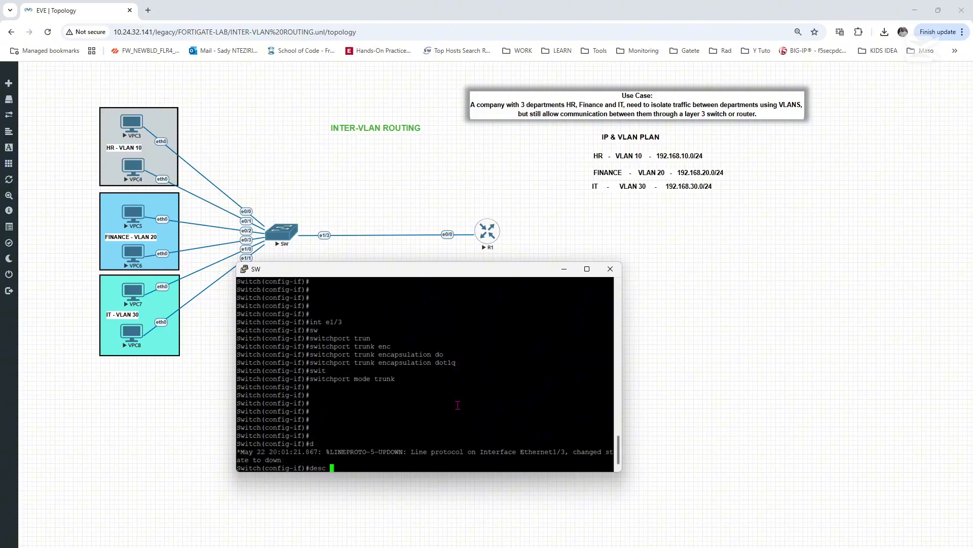
text( Lin)
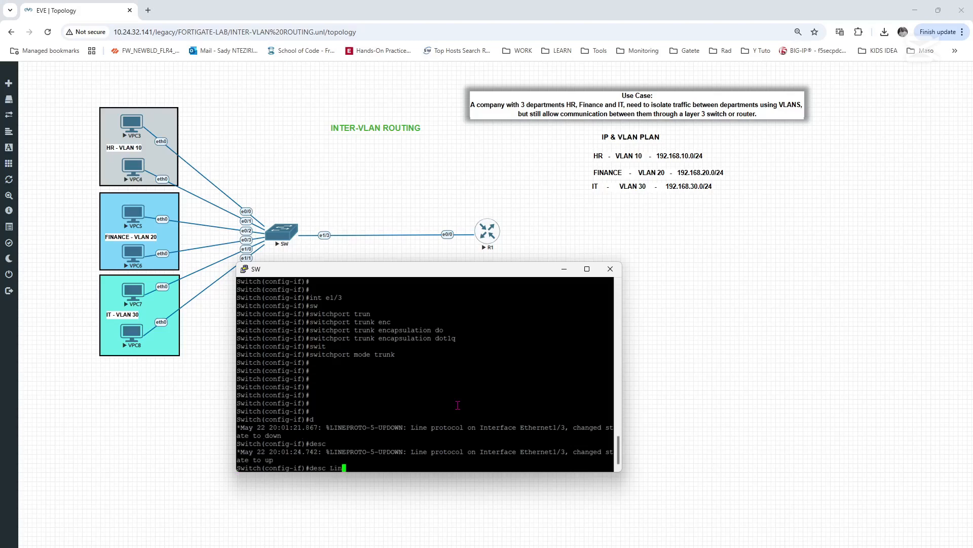
text(k to )
text(the)
key(BackSpace)
key(BackSpace)
key(BackSpace)
key(BackSpace)
text(my Router)
key(Return)
key(Return)
key(Return)
key(Return)
key(Return)
key(Return)
key(Return)
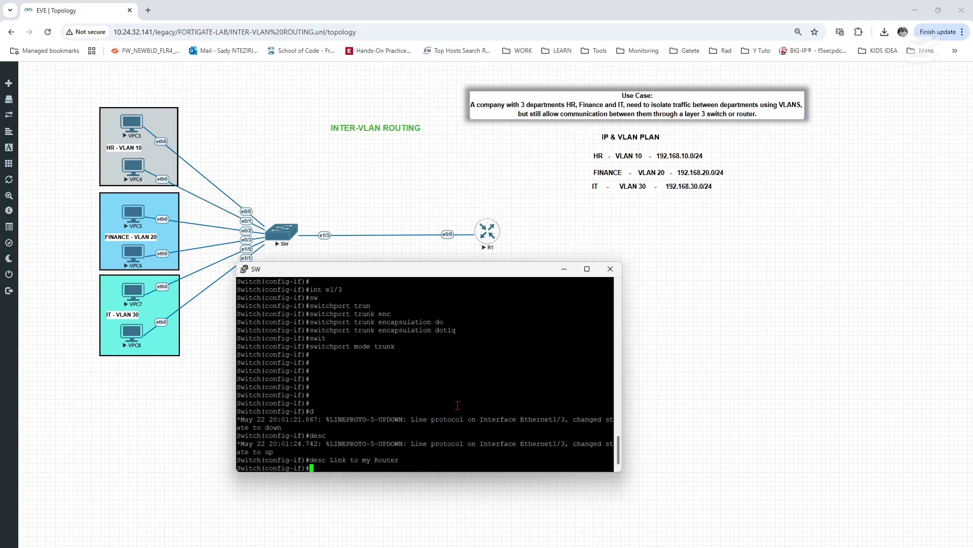
- Exit interface configuration on the switch and save the running configuration with do wr
text(exit)
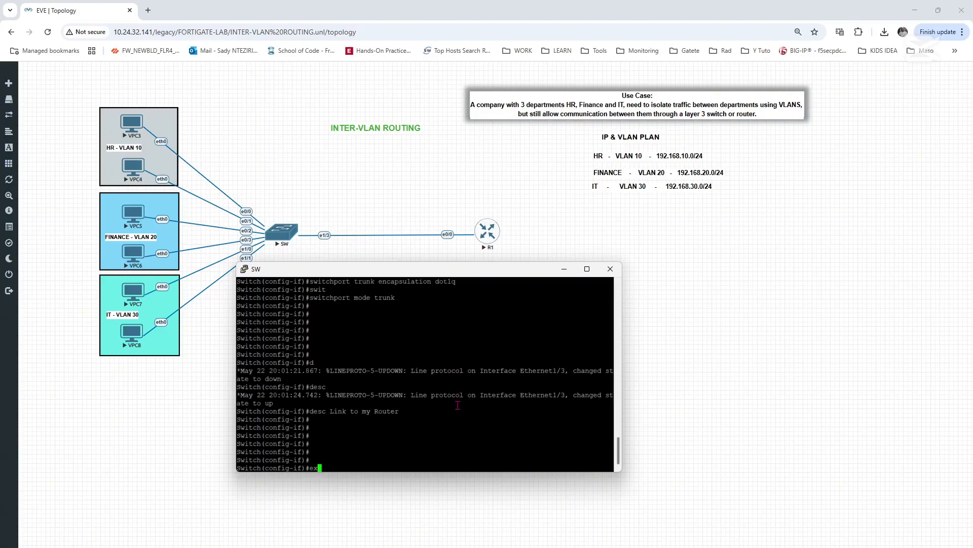
key(Return)
key(Return)
key(Return)
key(Return)
key(Return)
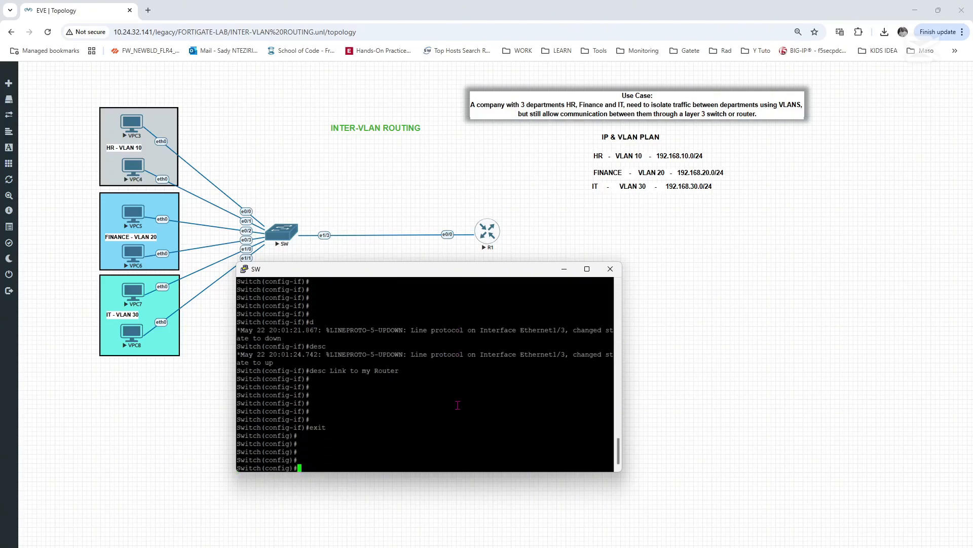
text(do wr)
key(Return)
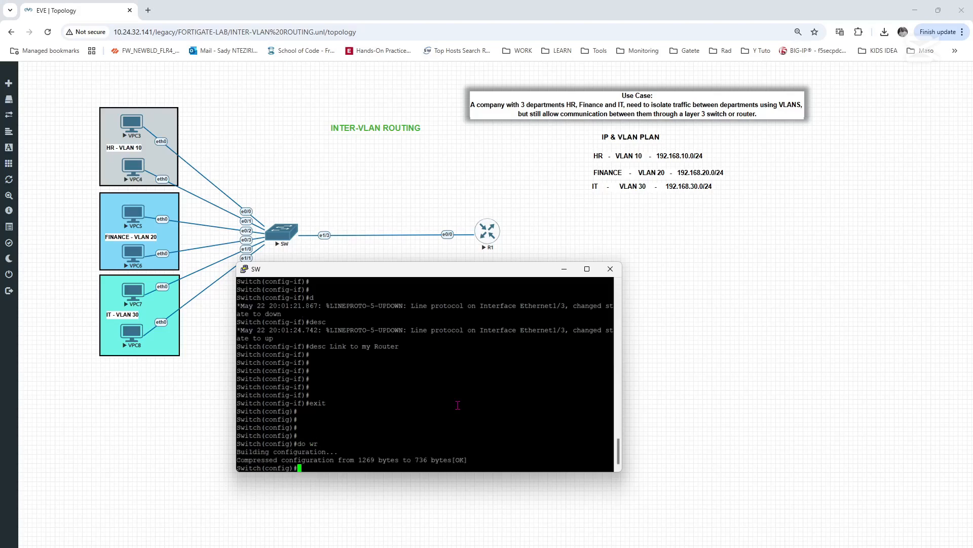
key(Return)
key(Return)
key(Return)
key(Return)
key(Return)
key(Return)
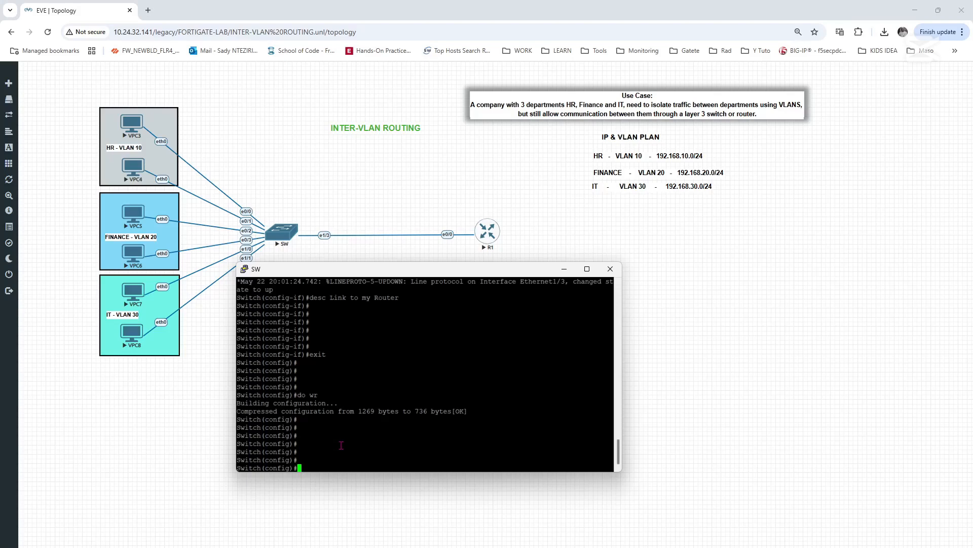
- Open router R1's console in the Telnet client and place its window below the topology link
click(488, 244)
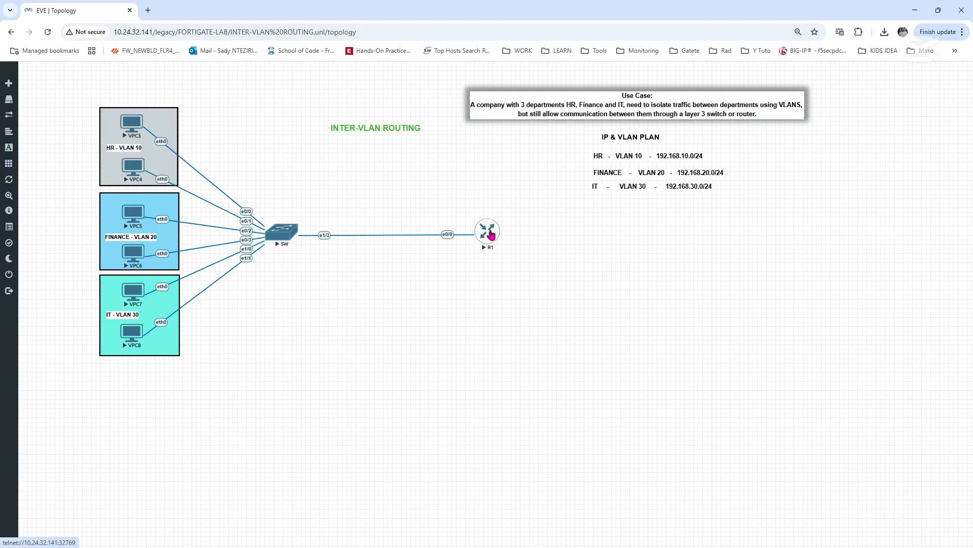
click(488, 236)
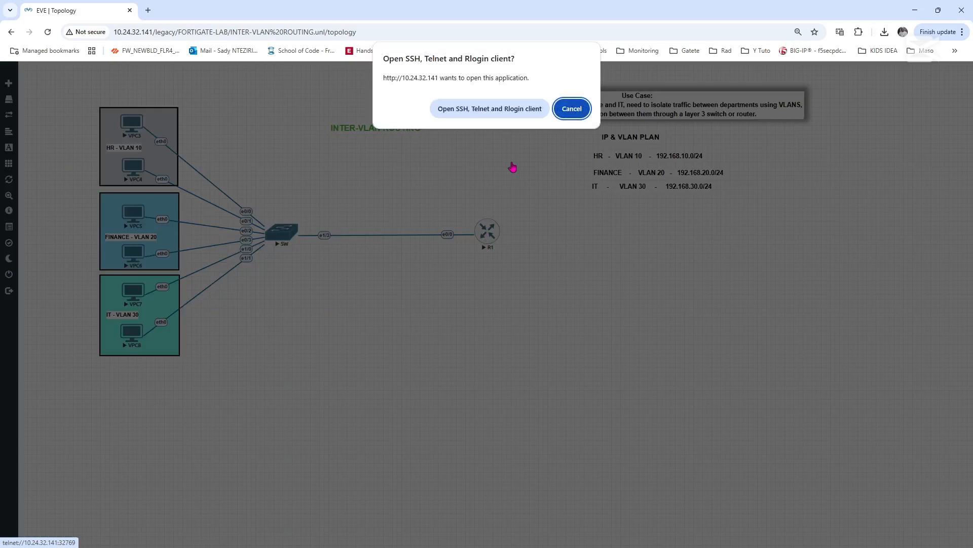
click(491, 109)
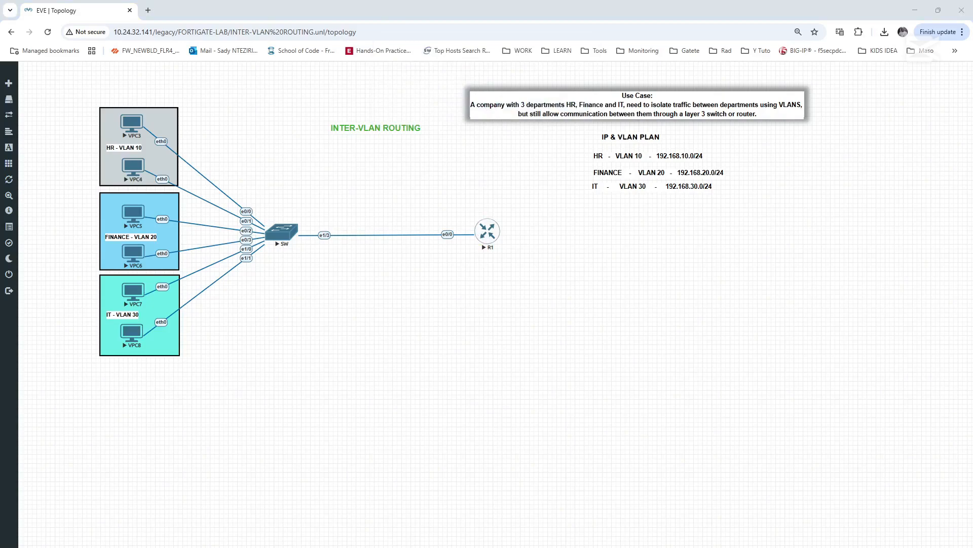
drag(141, 244, 473, 283)
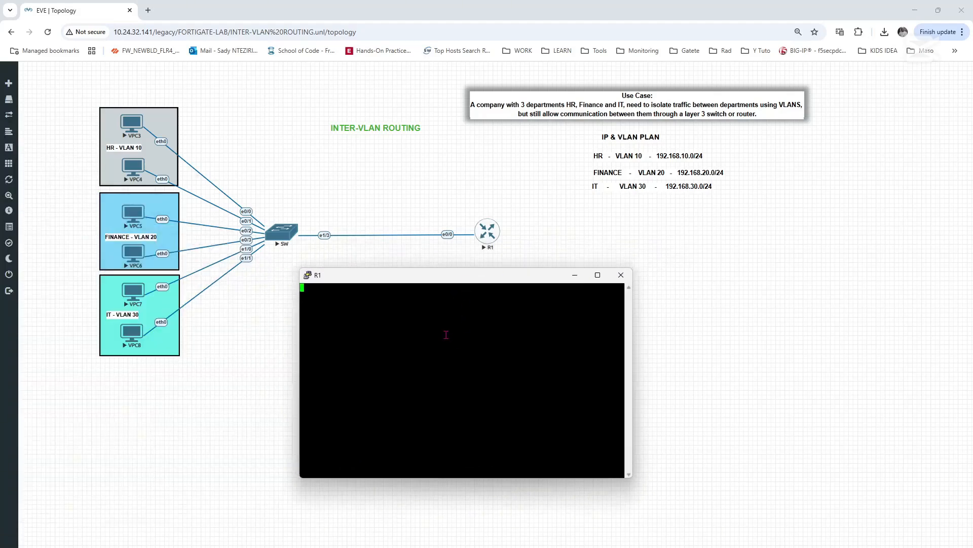
- Wake R1's console and answer no to the initial configuration dialog
key(Return)
key(Return)
key(Return)
key(Return)
key(Return)
key(Return)
key(Return)
key(Return)
key(Return)
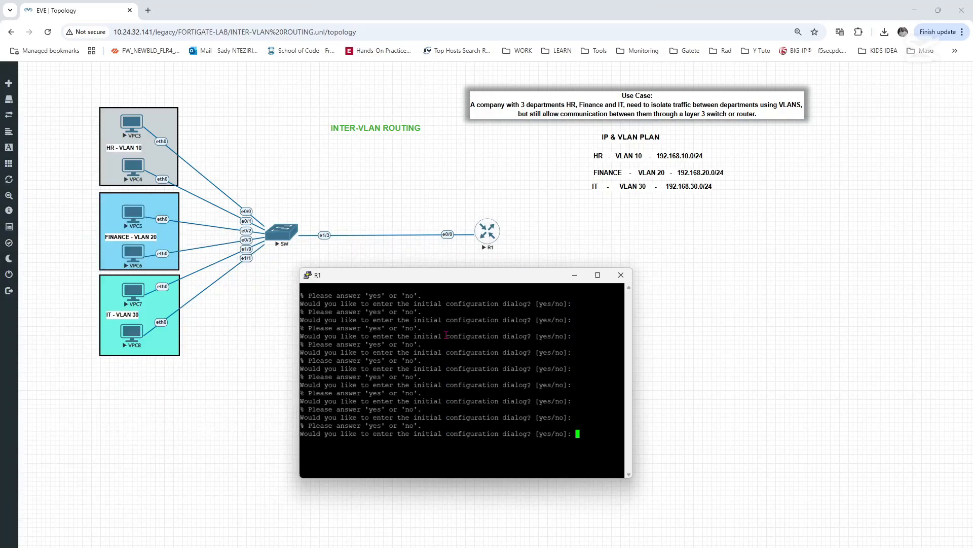
text(no)
key(Return)
key(Return)
key(Return)
key(Return)
key(Return)
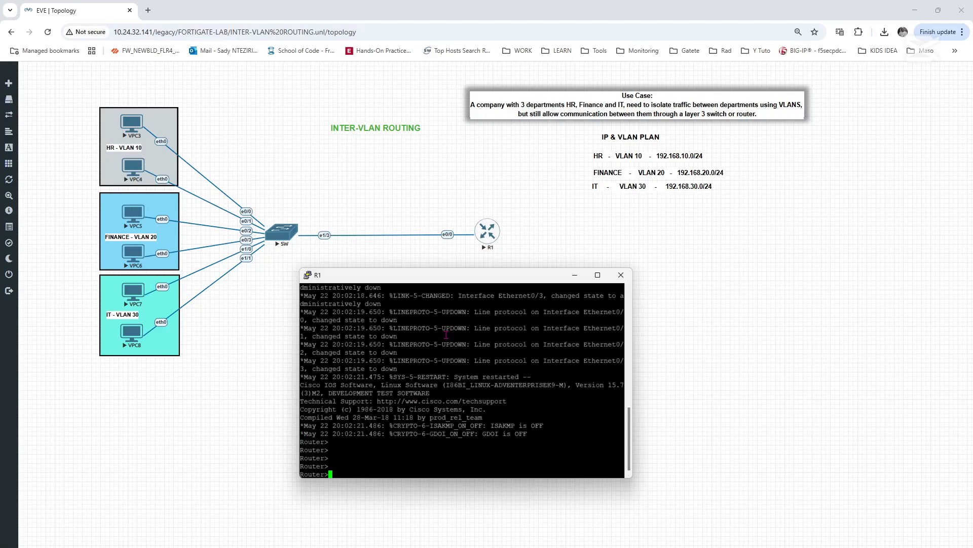
- Enter privileged mode on R1 and open global configuration mode with configure terminal
text(en)
key(BackSpace)
text(able)
key(Return)
text(confi)
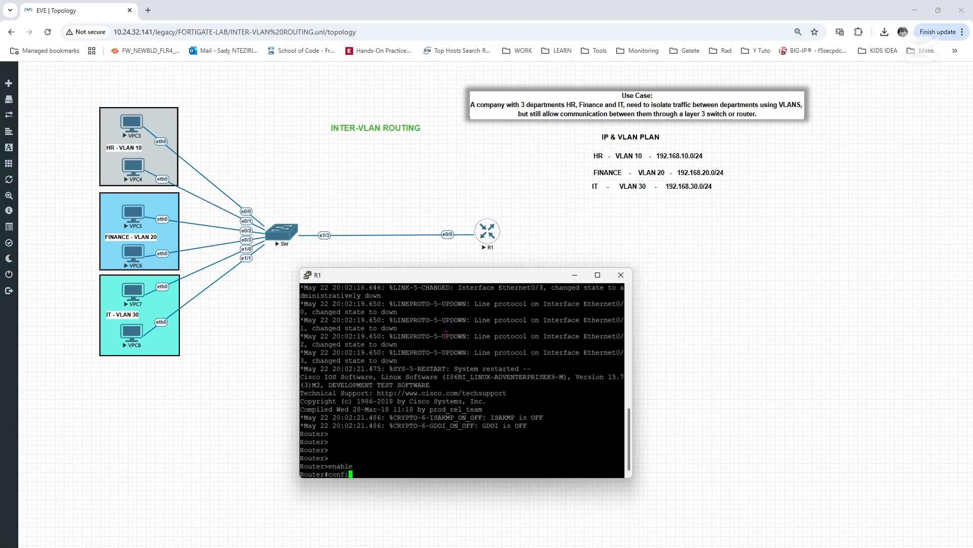
key(Tab)
text(term)
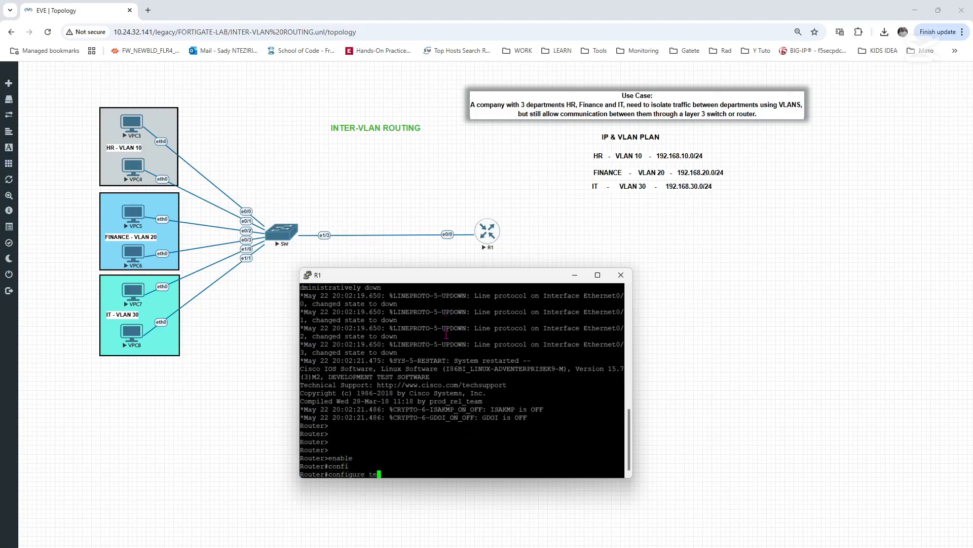
key(Tab)
key(Return)
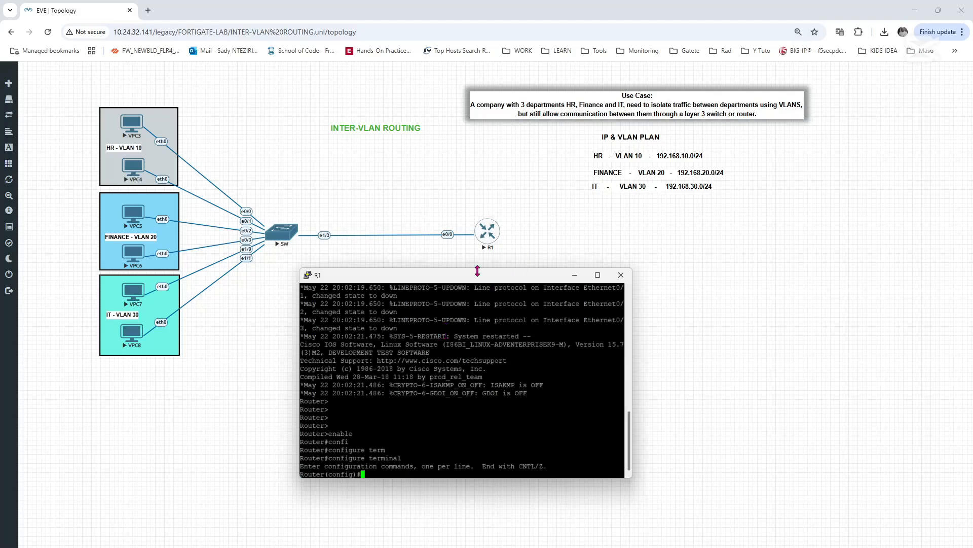
- Create subinterface e0/0.10 on R1 and enter its configuration mode
drag(477, 275, 430, 266)
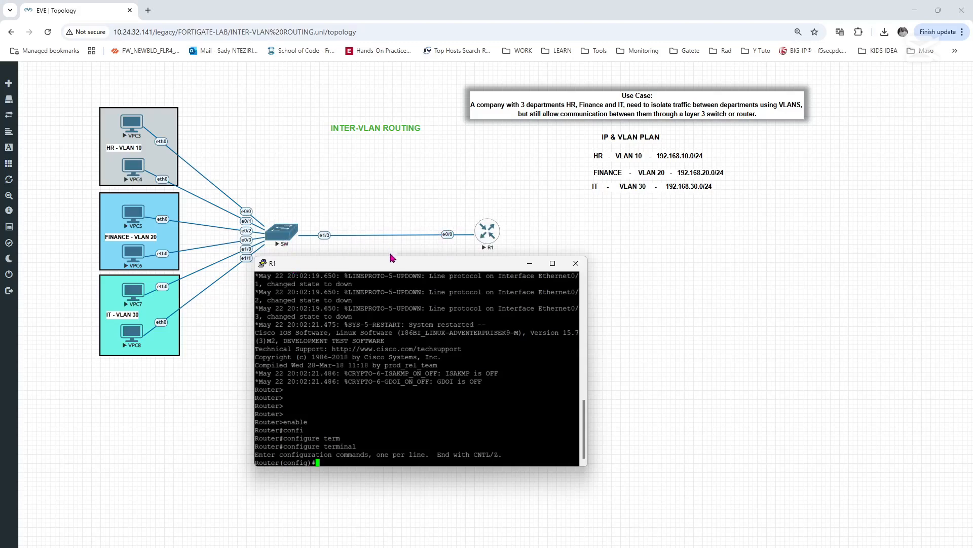
drag(396, 266, 402, 263)
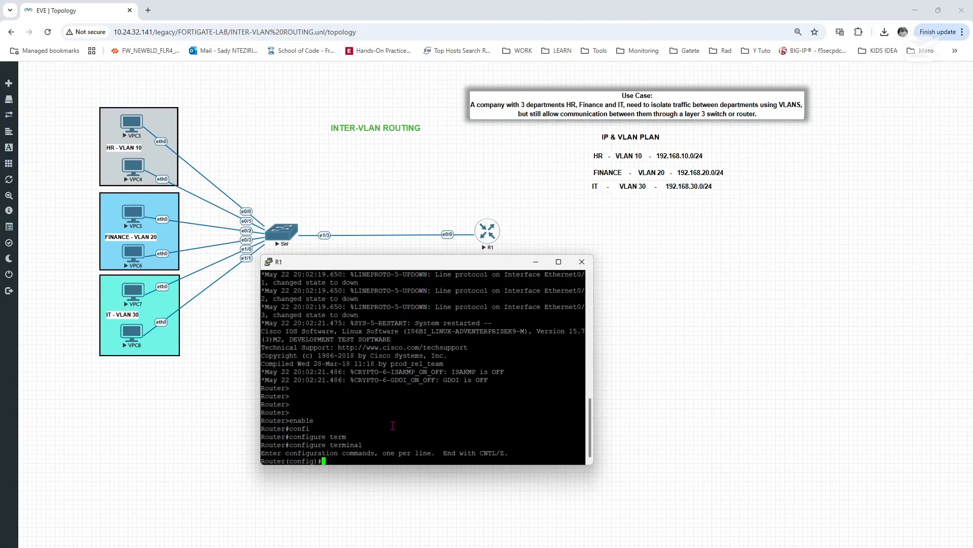
text(inter)
key(Tab)
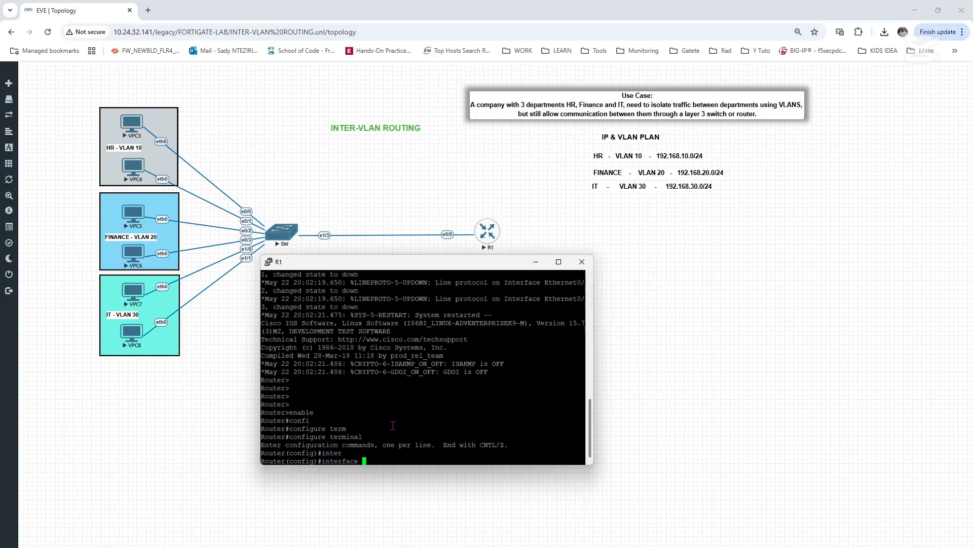
text(e0/0.10)
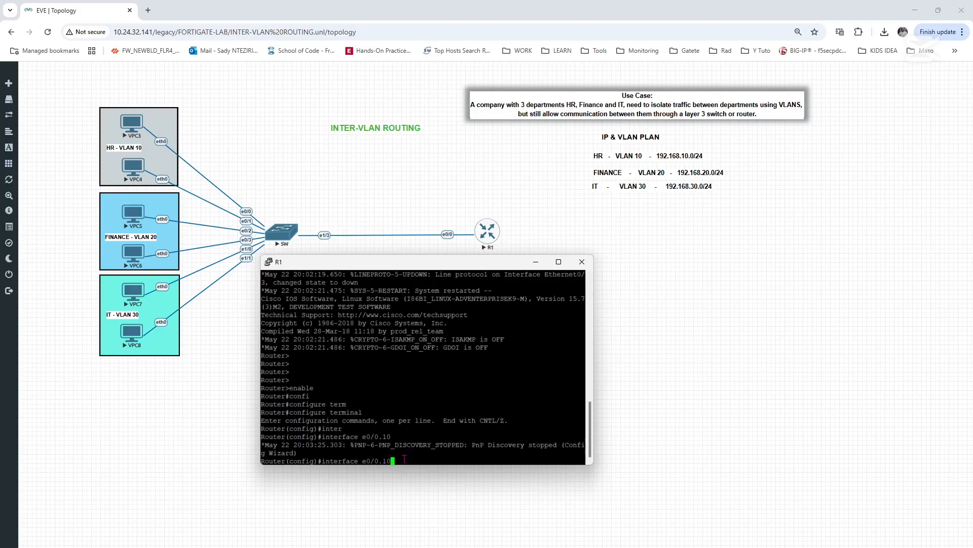
key(Return)
- Set the encapsulation of R1 subinterface e0/0.10 to dot1Q with VLAN 10
text(ence)
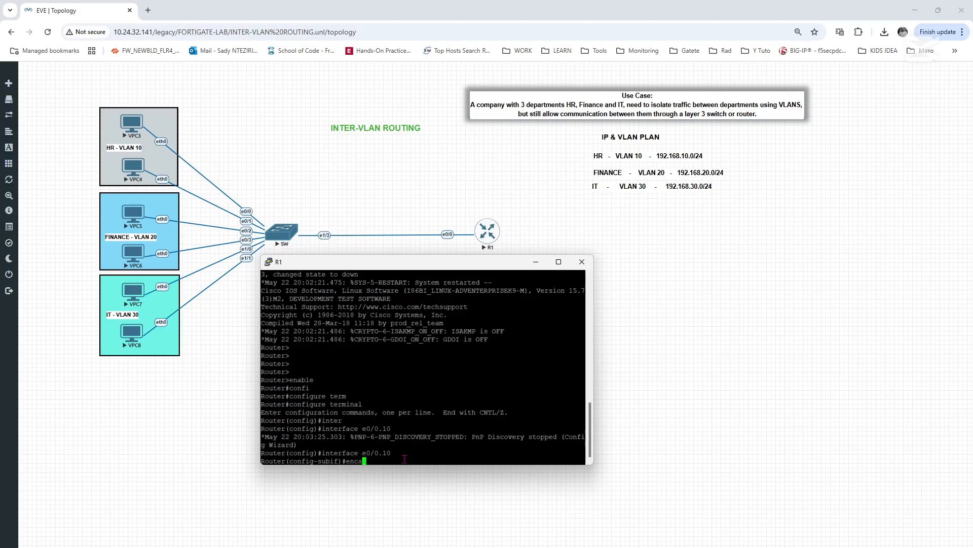
text(a)
key(Tab)
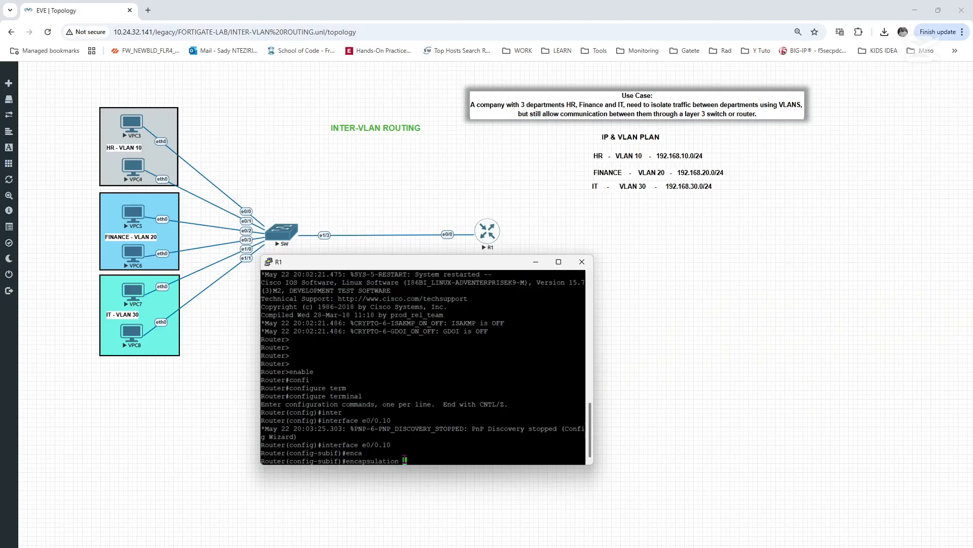
text(do)
key(Tab)
text(10)
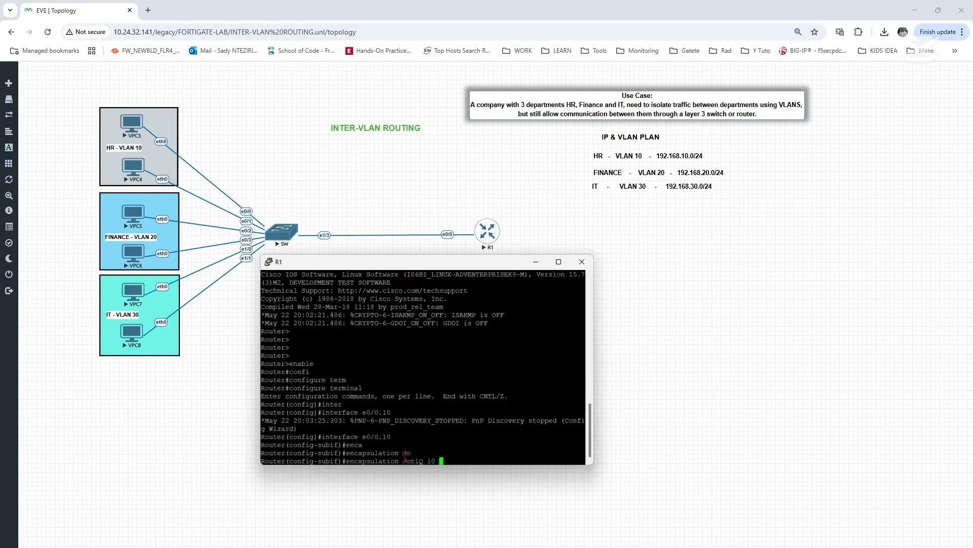
key(Return)
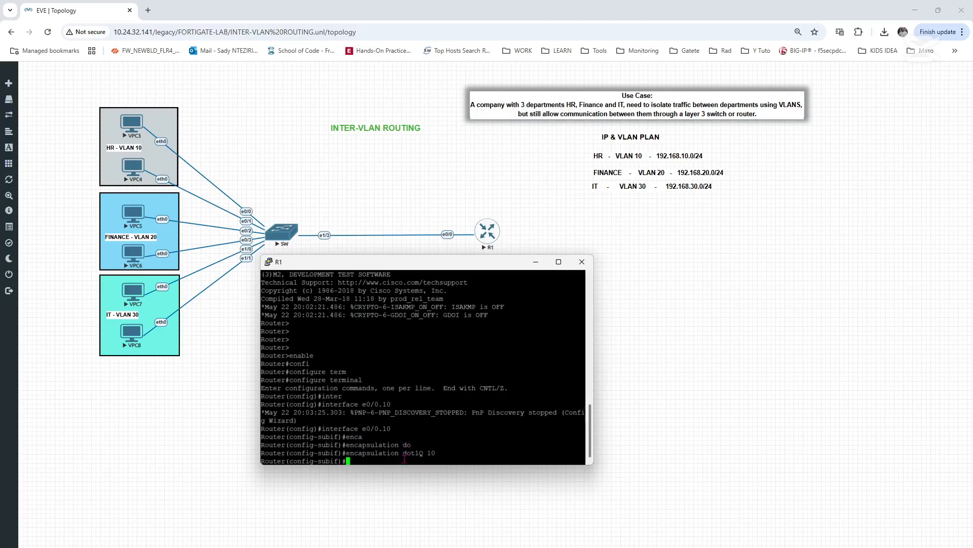
- Assign IP address 192.168.10.1 with mask 255.255.255.0 to R1 subinterface e0/0.10
text(ip add)
key(Tab)
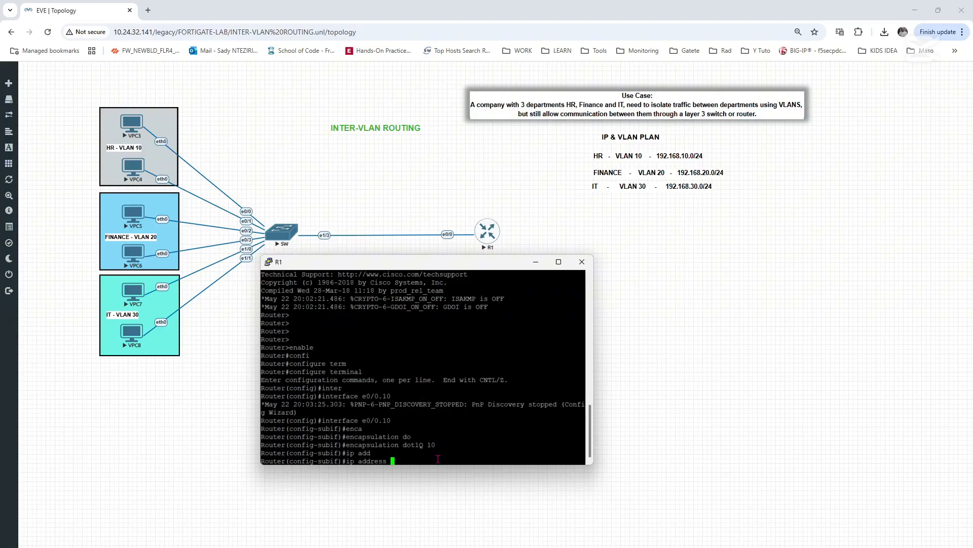
text(192.168.10.1 255.255.255.0)
key(Return)
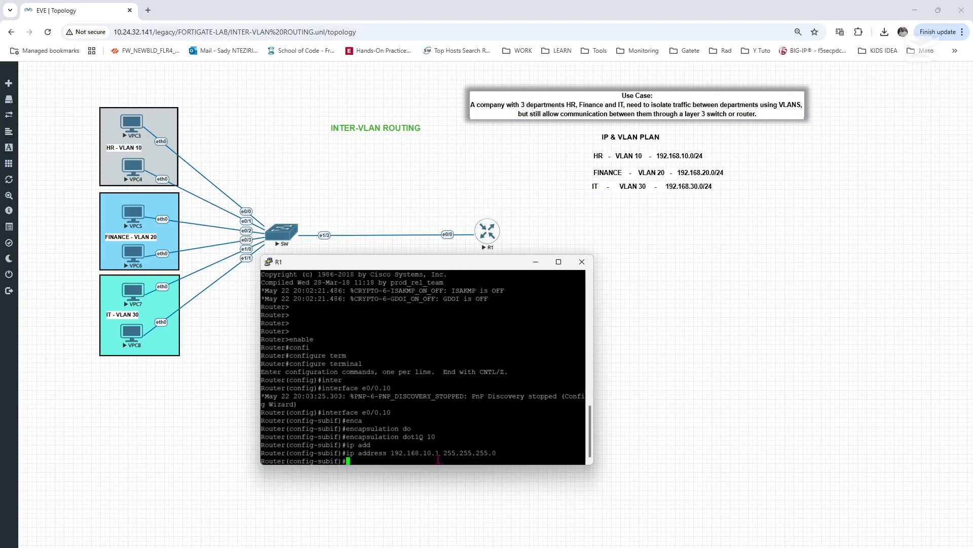
- Enable subinterface e0/0.10 with no shut and exit to R1's global configuration mode
text(no shut)
key(Return)
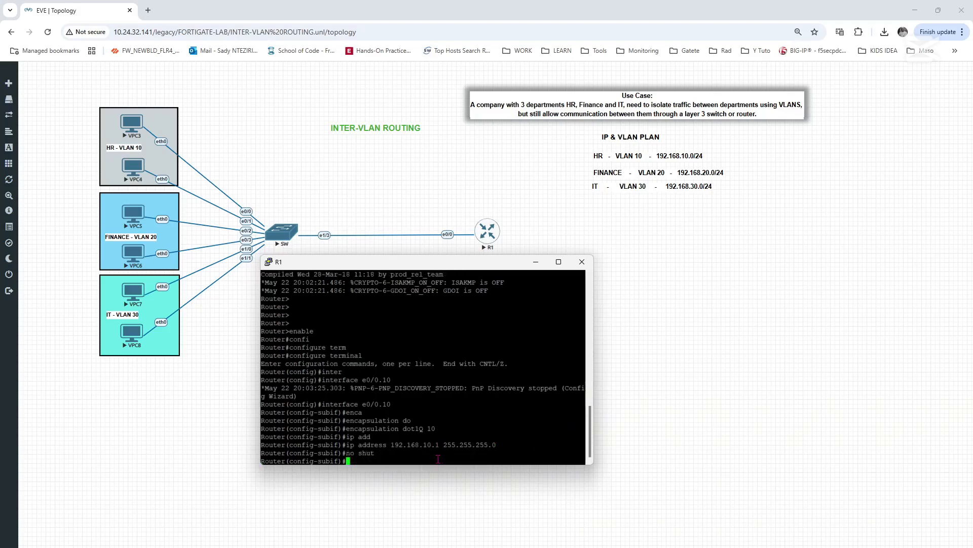
text(exit)
key(Return)
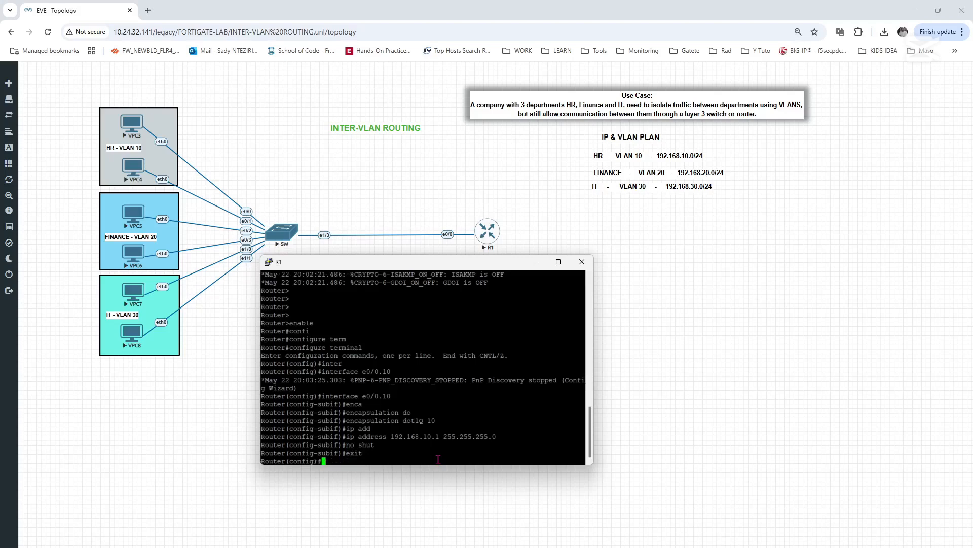
- Create subinterface e0/0.20 on R1 and enter its configuration mode
text(inter)
key(Tab)
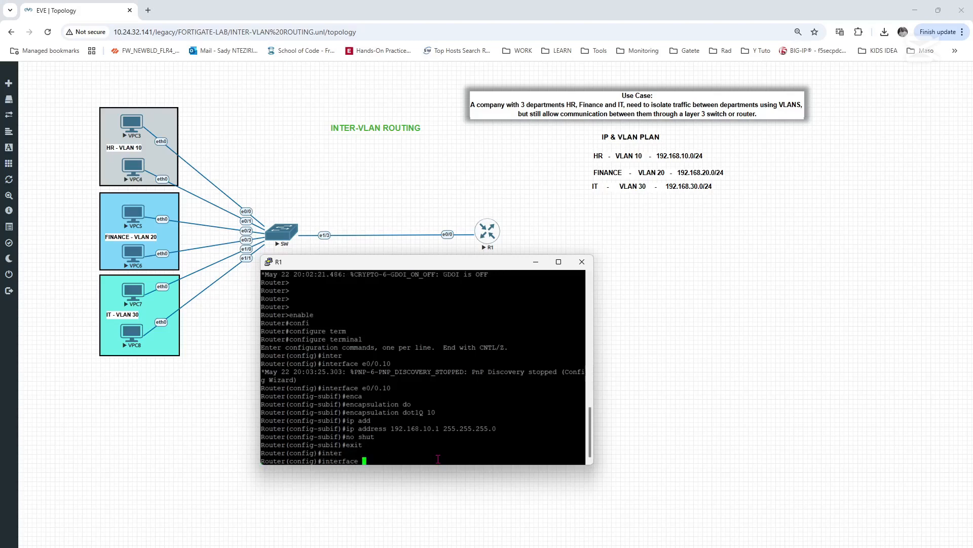
text(e0/0.20)
key(Return)
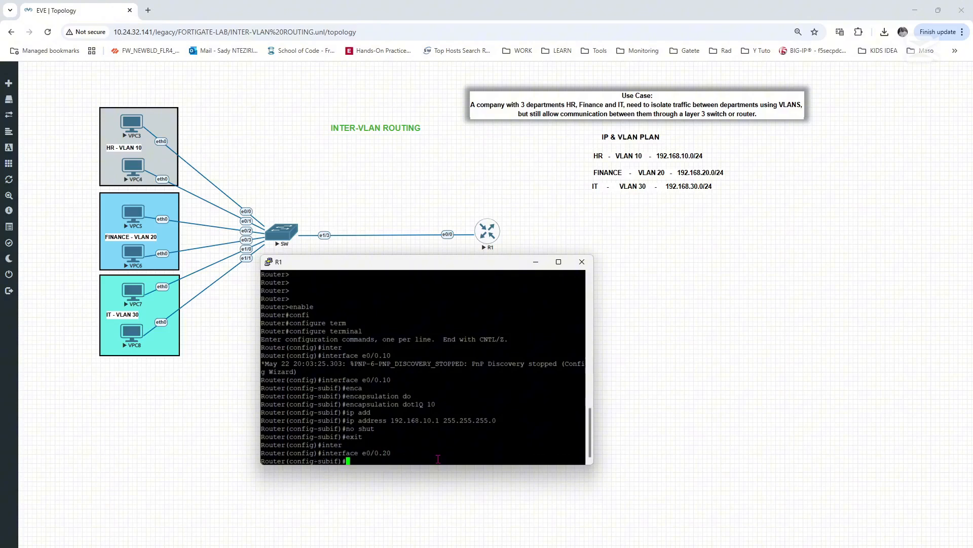
- Set the encapsulation of R1 subinterface e0/0.20 to dot1Q with VLAN 20
text(enca)
key(Tab)
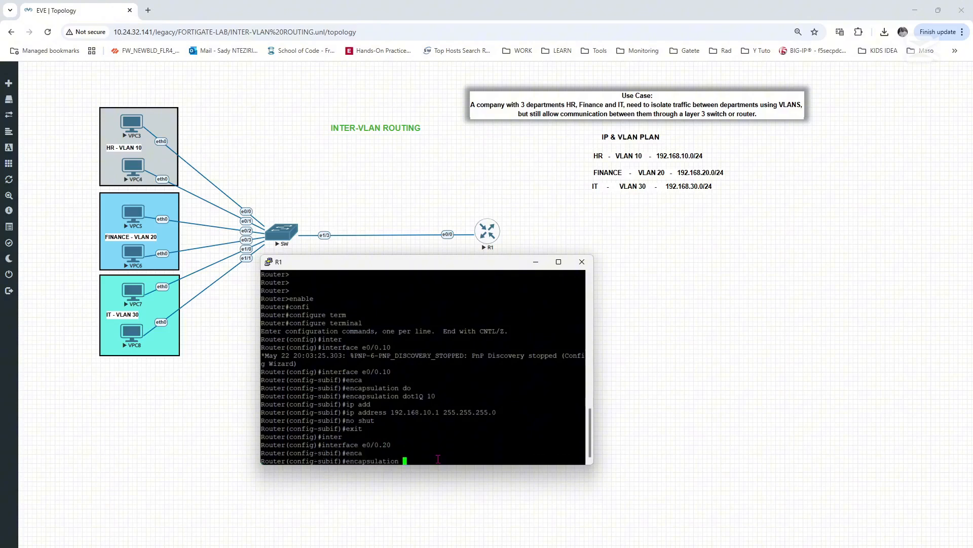
text(dot)
key(Tab)
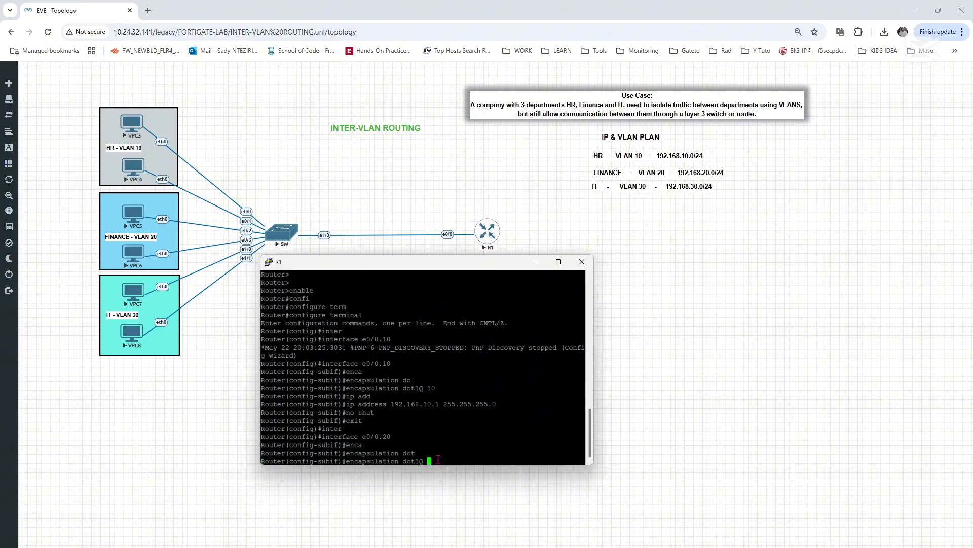
text(20)
key(Return)
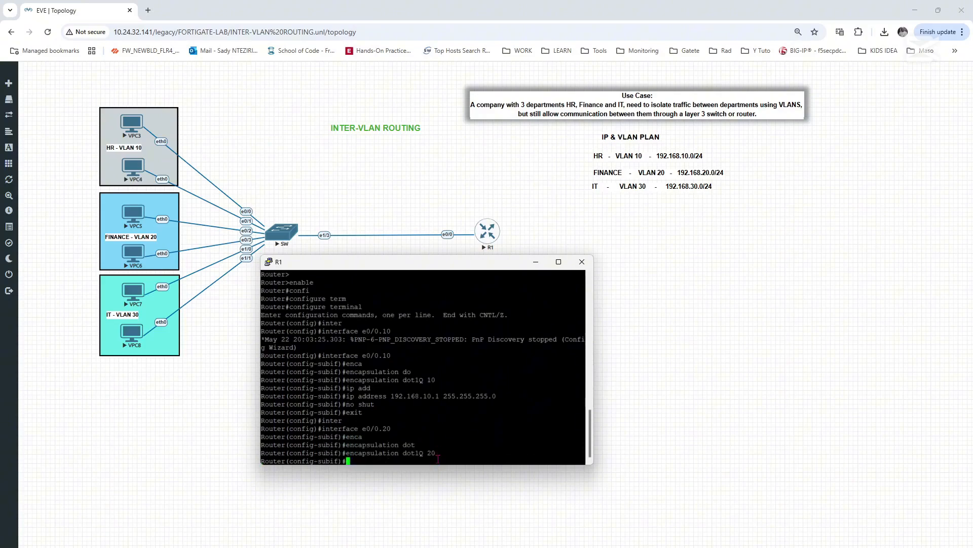
- Assign IP address 192.168.20.1 with mask 255.255.255.0 to R1 subinterface e0/0.20
text(ip addre)
key(Tab)
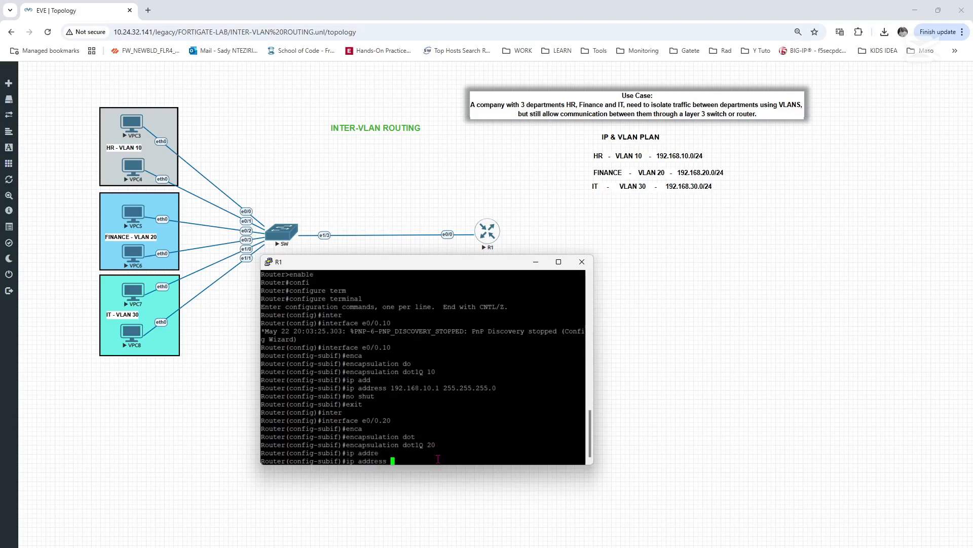
text(192)
text(.1)
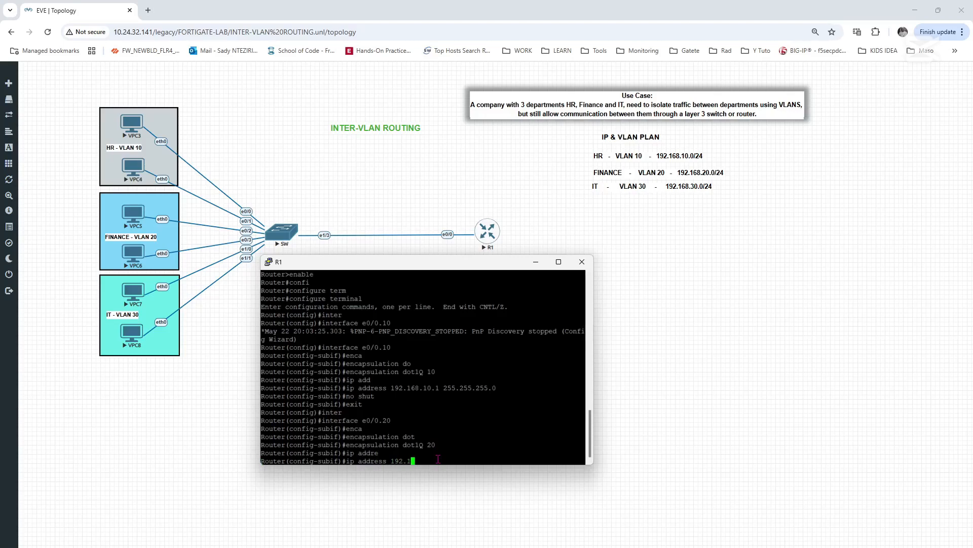
text(68.20.1 255.255.255.0)
key(Return)
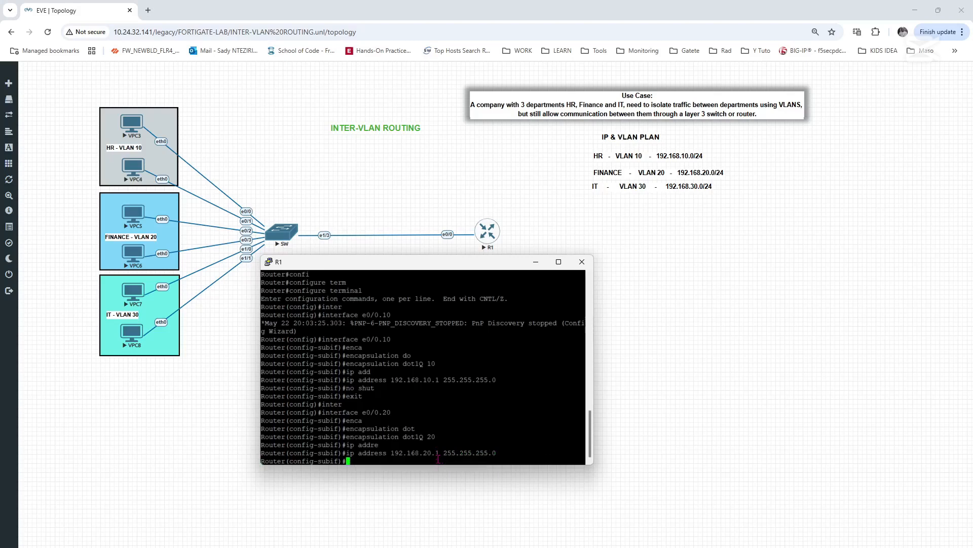
- Enable subinterface e0/0.20 with no shut and exit to R1's global configuration mode
text(no shut)
key(Return)
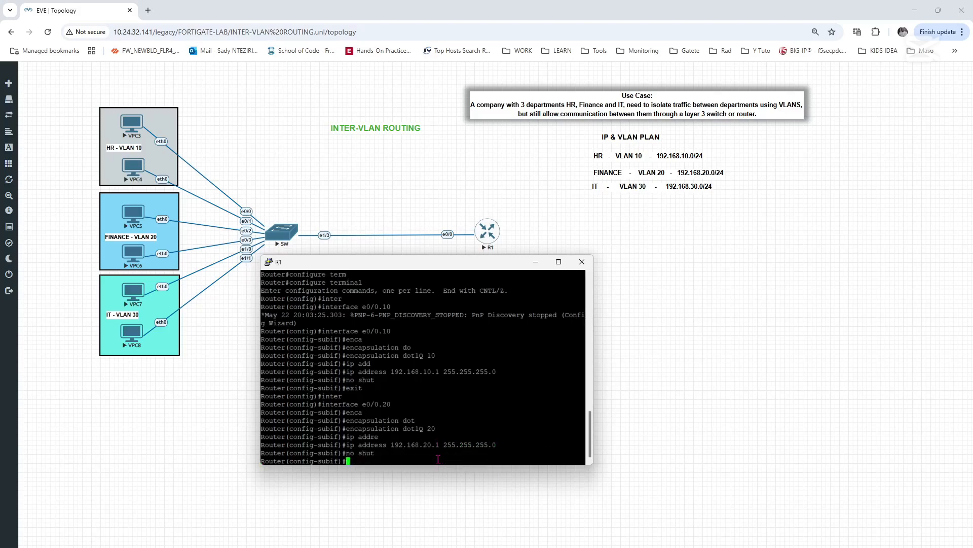
text(eixt)
key(Return)
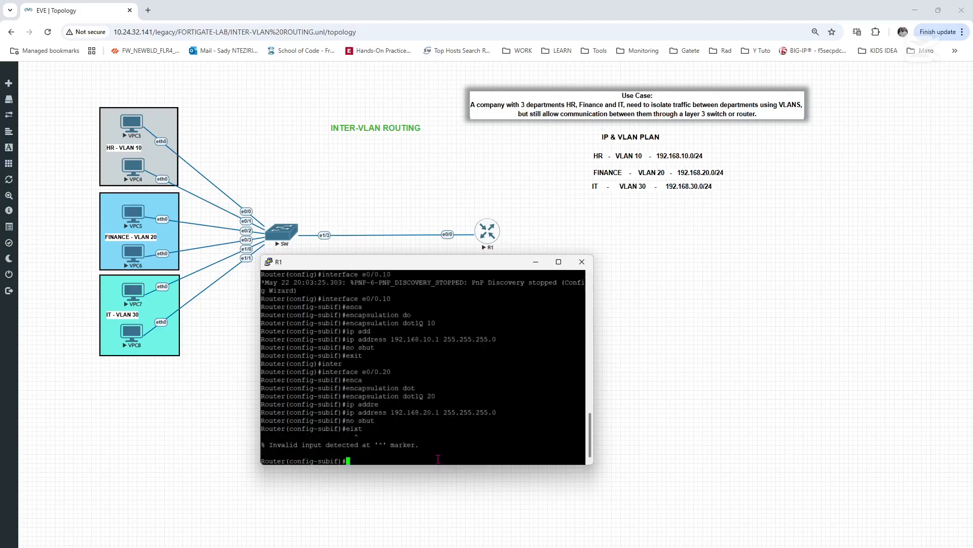
text(exit)
key(Return)
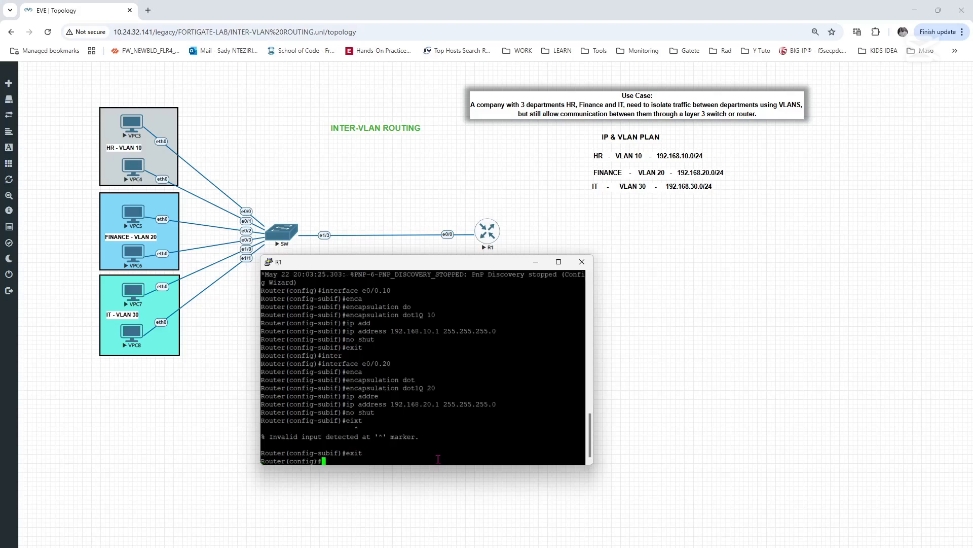
- Create subinterface e0/0.30 on R1 and enter its configuration mode
text(inte)
key(Tab)
text(e)
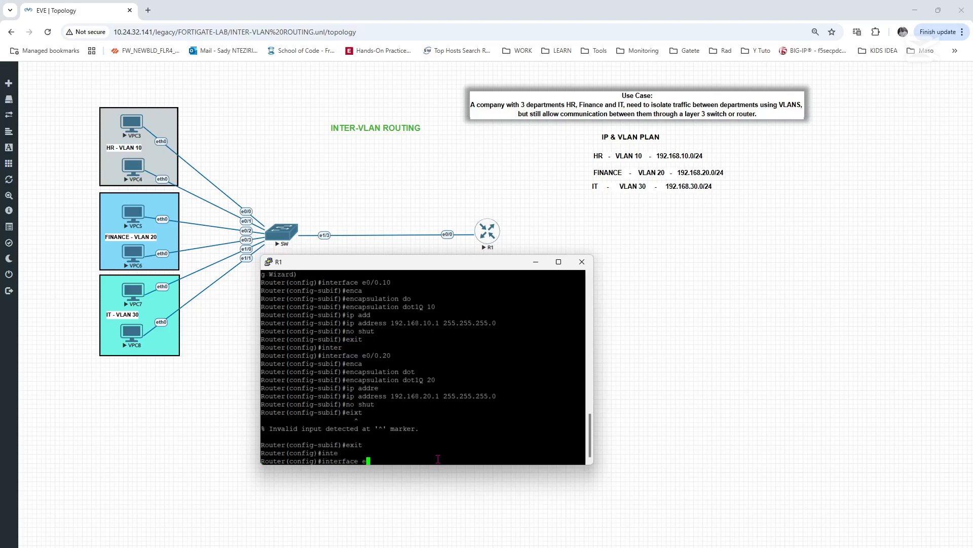
text(0/0.30)
key(Return)
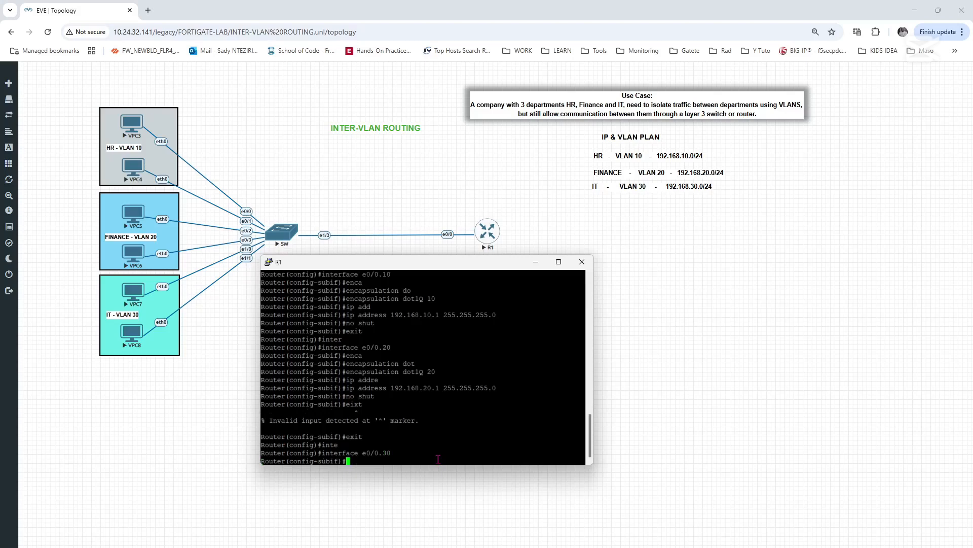
- Set the encapsulation of R1 subinterface e0/0.30 to dot1Q with VLAN 30
text(enca)
key(Tab)
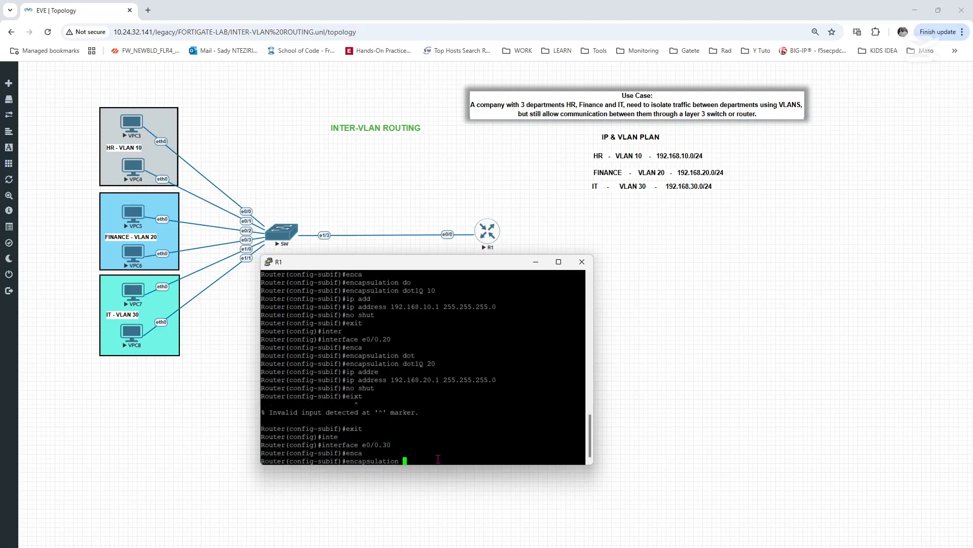
text(do)
key(Tab)
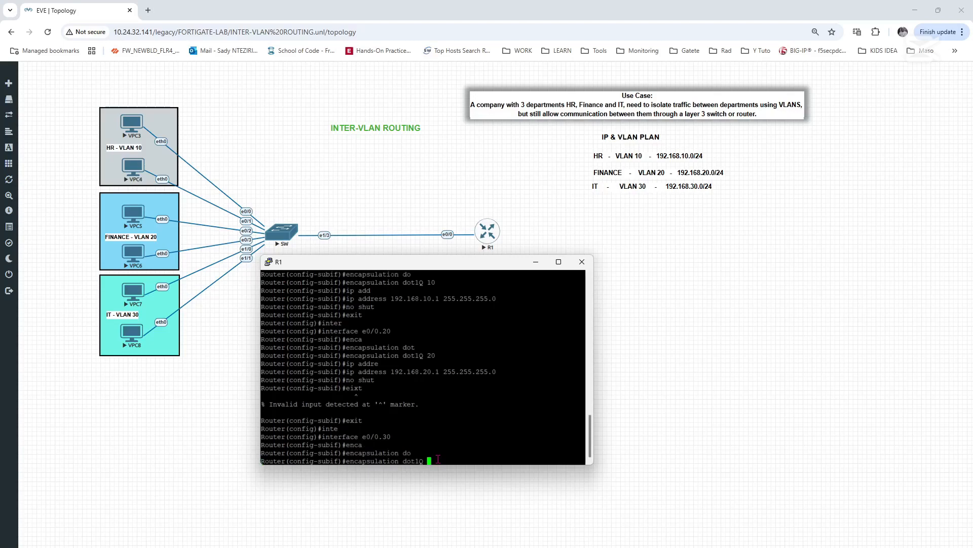
text(30)
key(Return)
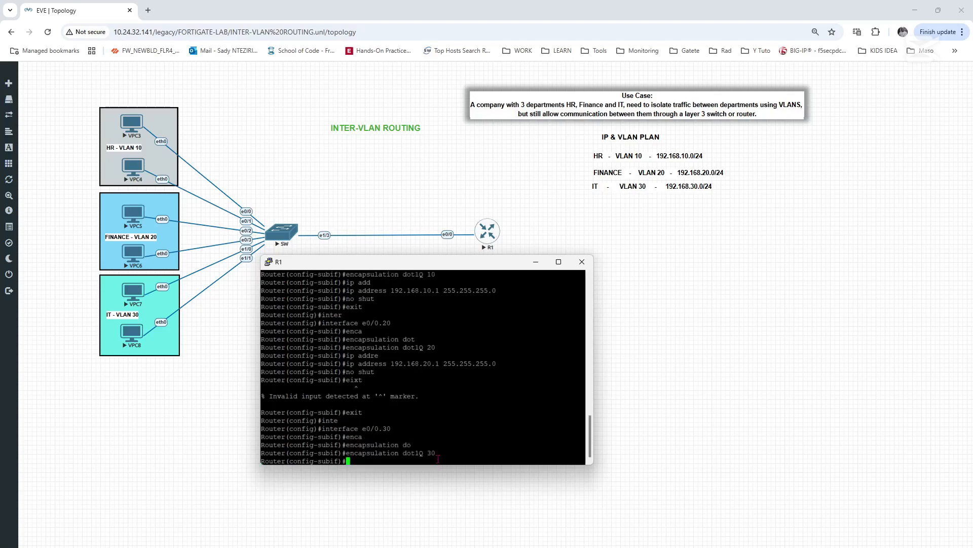
- Assign IP address 192.168.30.1 with mask 255.255.255.0 to R1 subinterface e0/0.30
text(ip addre)
key(Tab)
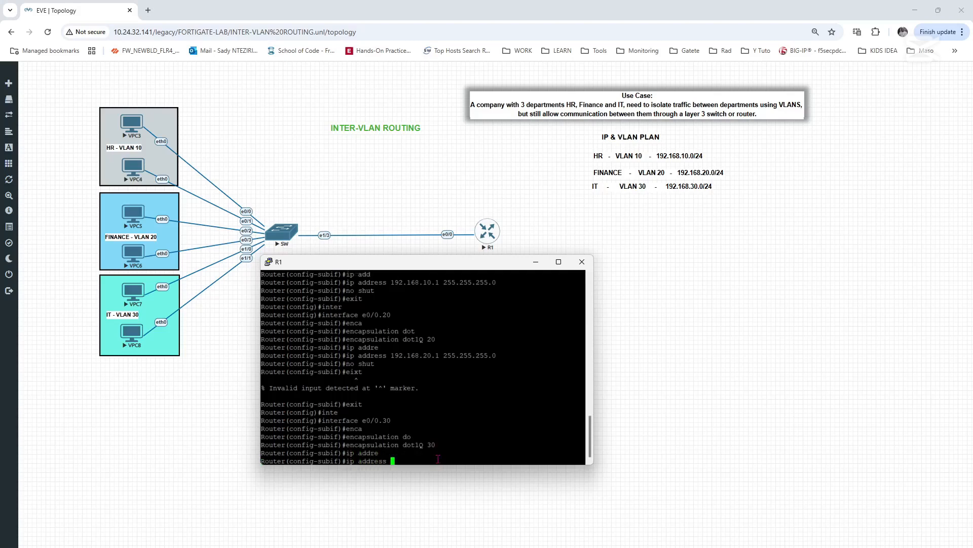
text(192.168.30.1 255.255.25..)
key(BackSpace)
key(BackSpace)
text(5.0)
key(Return)
- Enable subinterface e0/0.30 with no shut and exit to R1's global configuration mode
text(no shut)
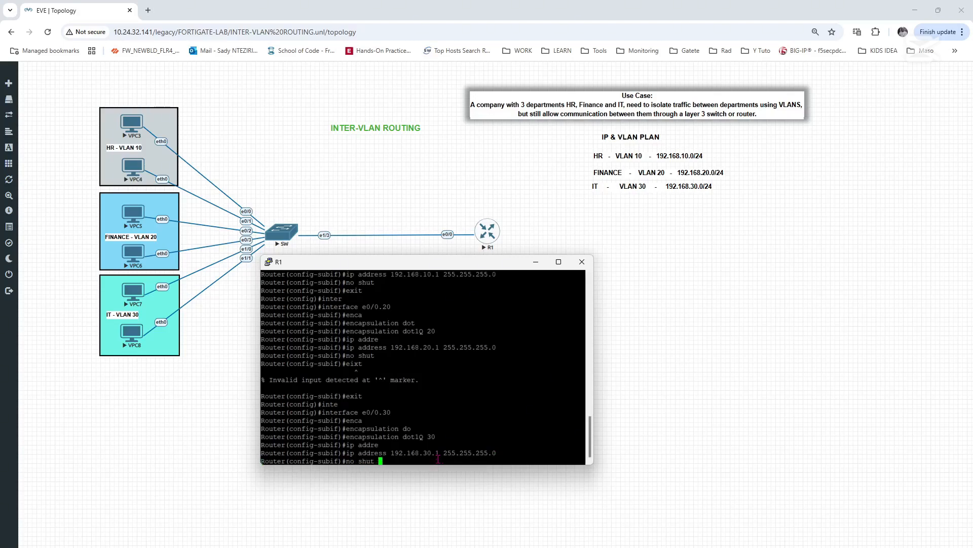
key(Return)
text(exit)
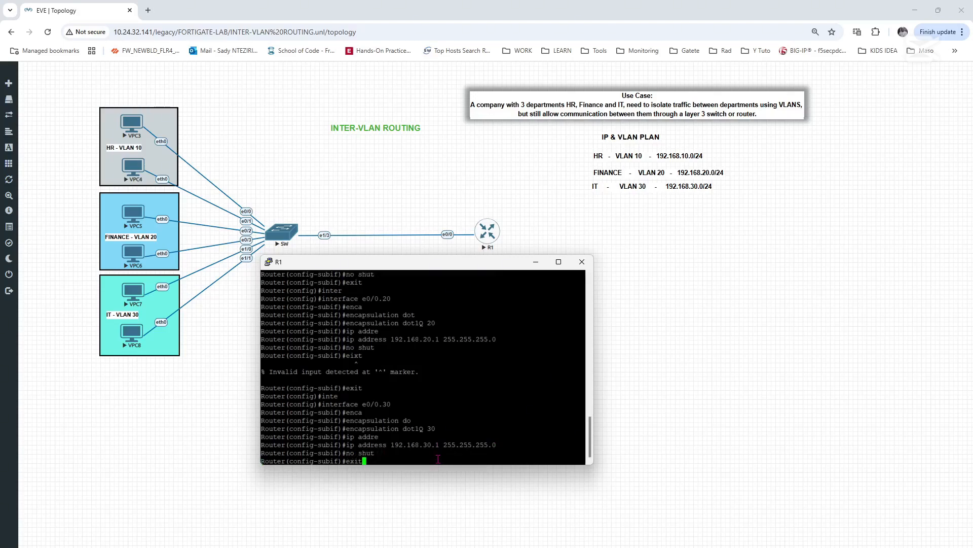
key(Return)
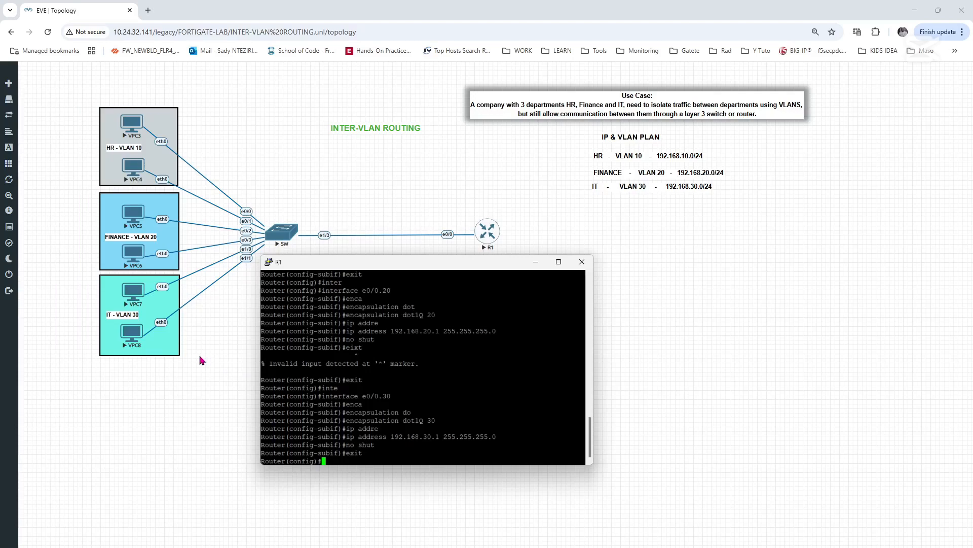
- Open the Telnet console of VPC8 in the IT VLAN 30 group
click(126, 338)
click(127, 338)
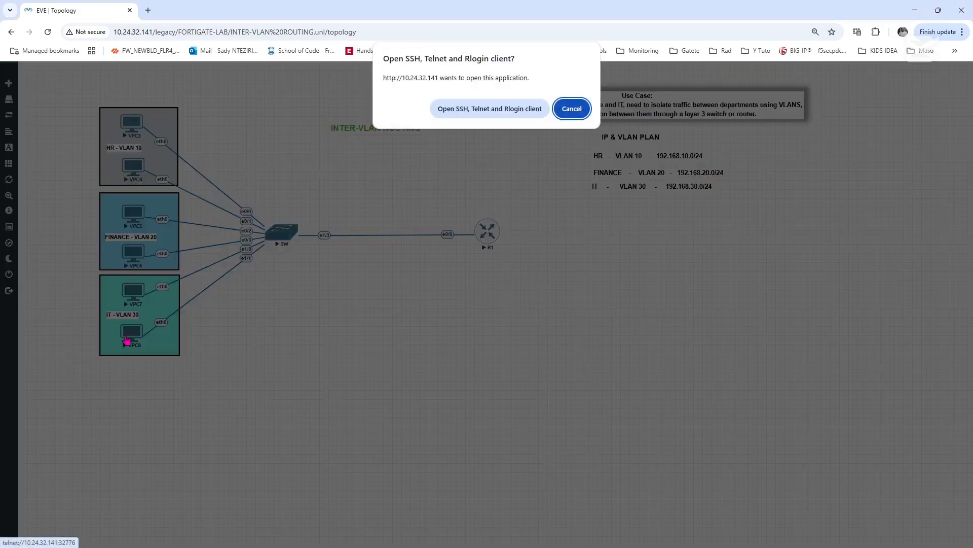
click(472, 113)
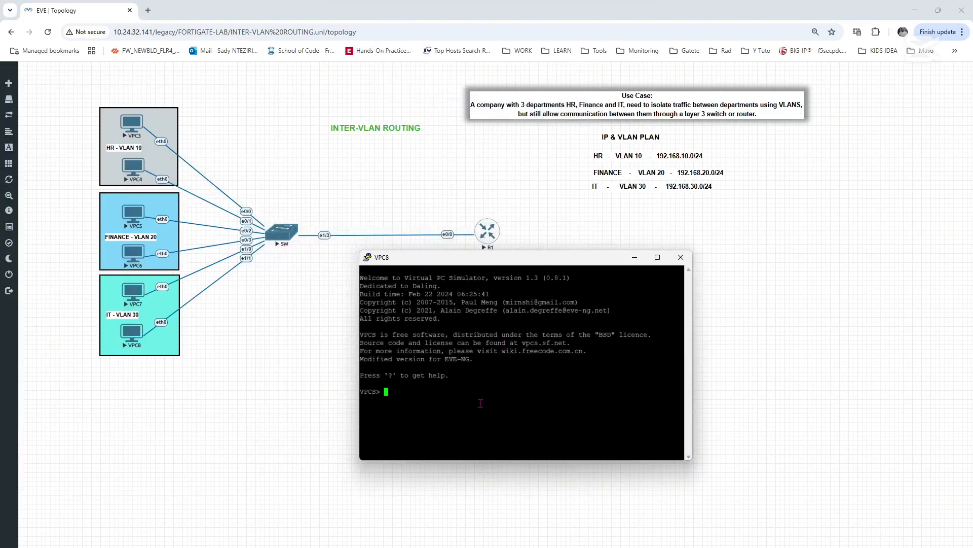
- Configure VPC8 with IP address 192.168.30.2, mask 255.255.255.0 and gateway 192.168.30.1
text(ip a)
key(BackSpace)
text(192.168.30.2)
text(255.255.255.0 )
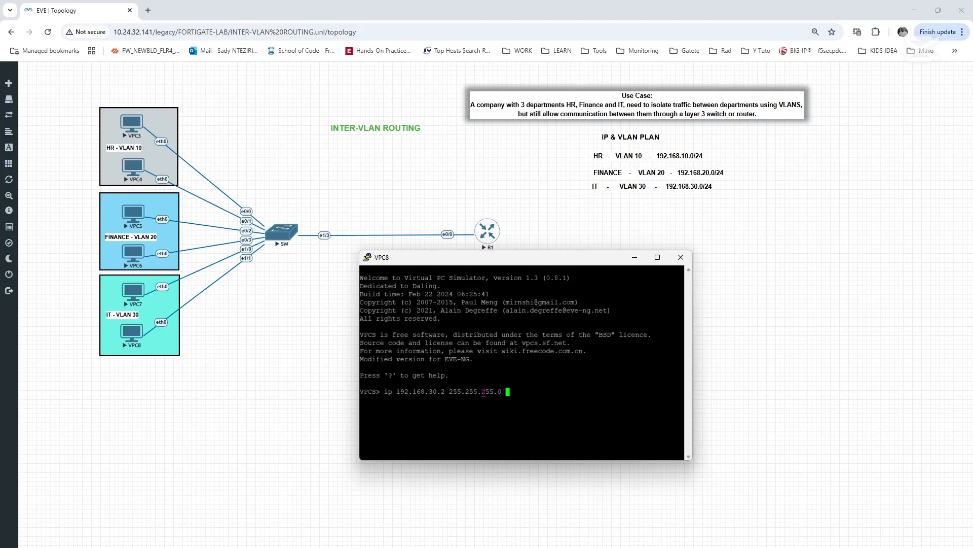
text(192.168.30.1)
key(Return)
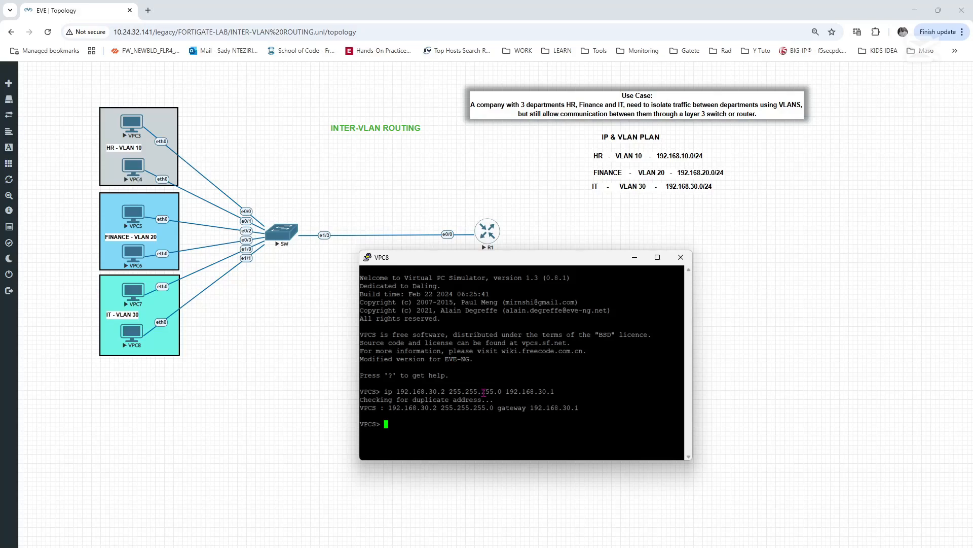
- Open the Telnet console of VPC7 in the IT group and list the available VPCS commands
click(137, 295)
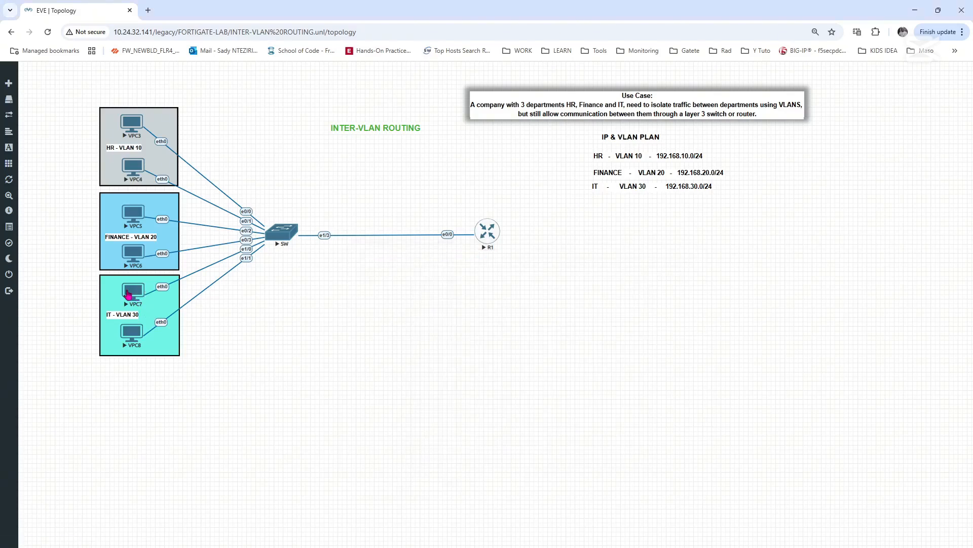
click(142, 293)
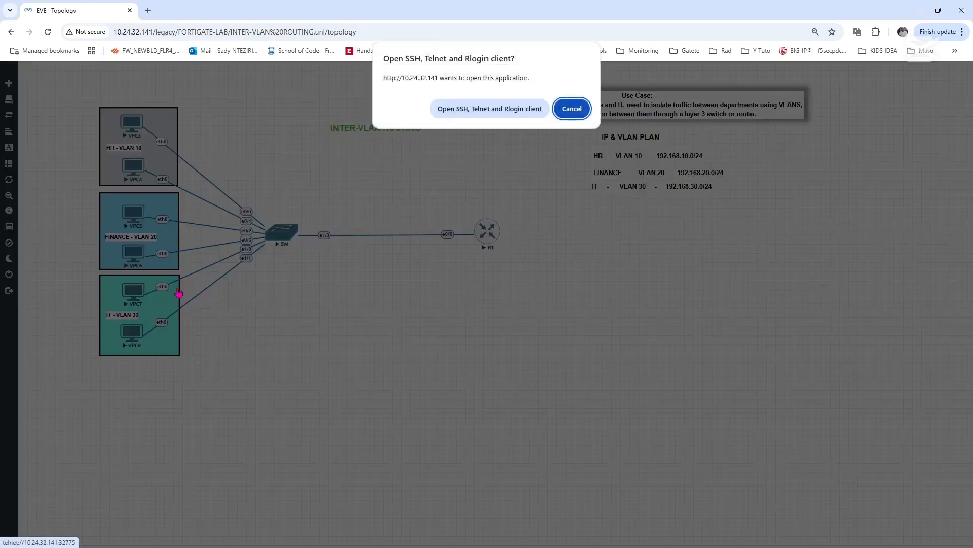
click(477, 106)
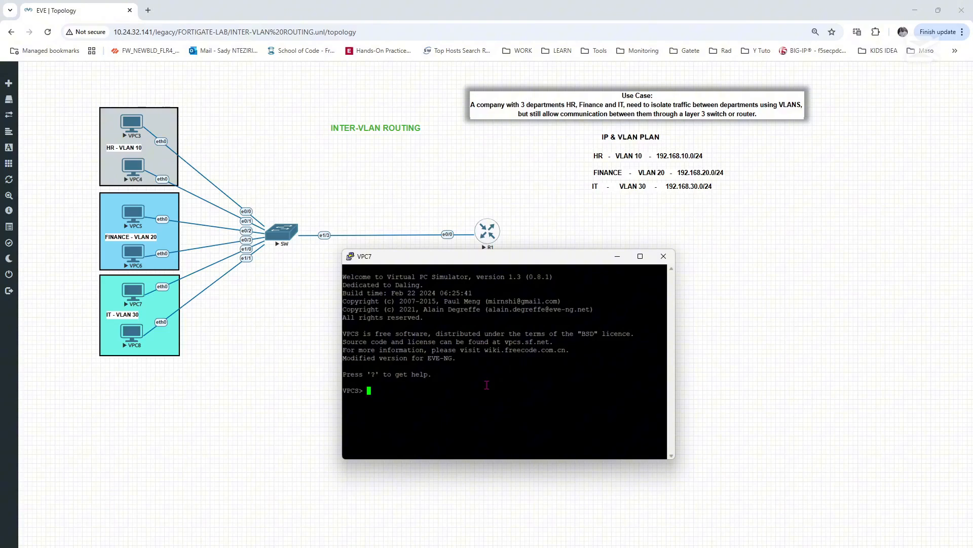
text(?)
key(Return)
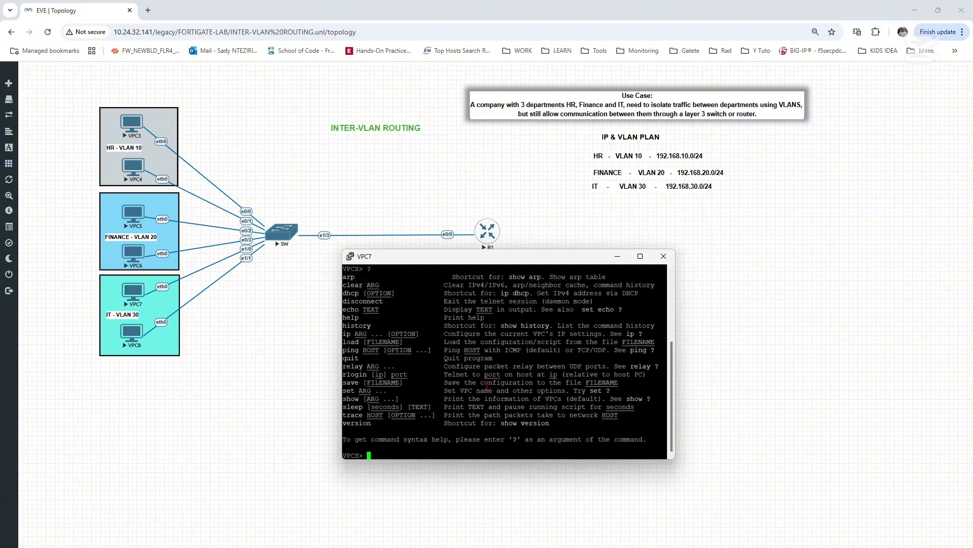
- Set the PC name of VPC7 to IT-PC7 with the set pcname command
text(set pcname)
text(IT-PC7)
key(Return)
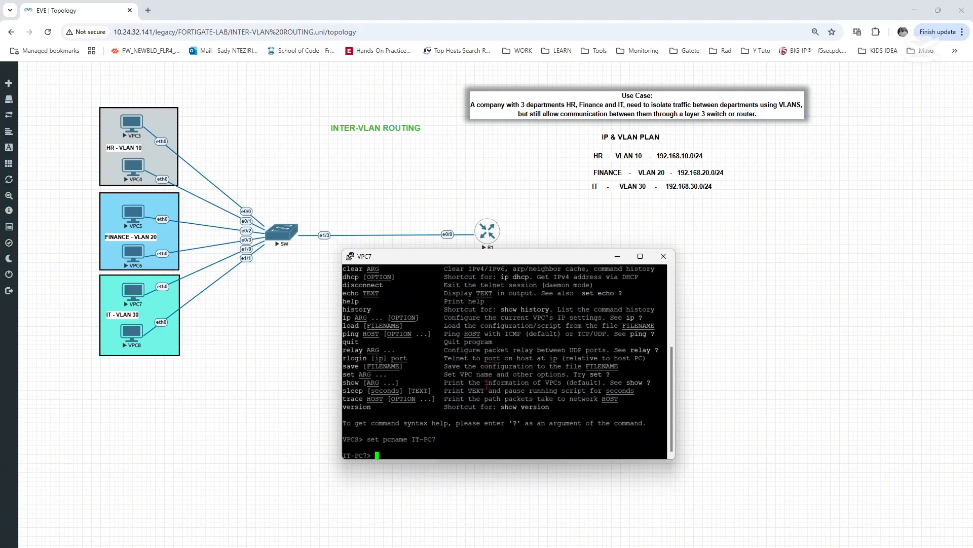
- Configure VPC7 with IP address 192.168.30.3, mask 255.255.255.0 and gateway 192.168.30.1
text(ip 192.168.30.3 255.255.255.0 192.1)
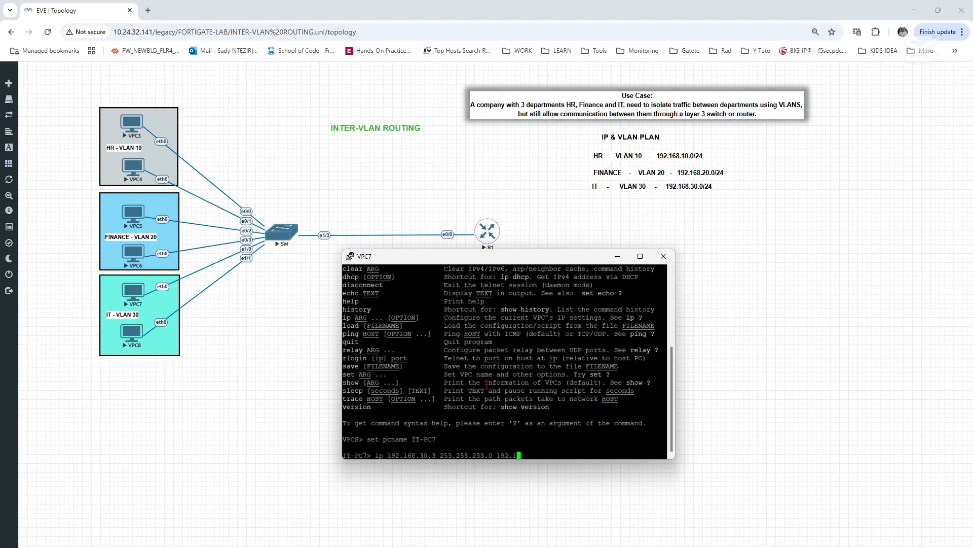
text(68.30.1)
key(Return)
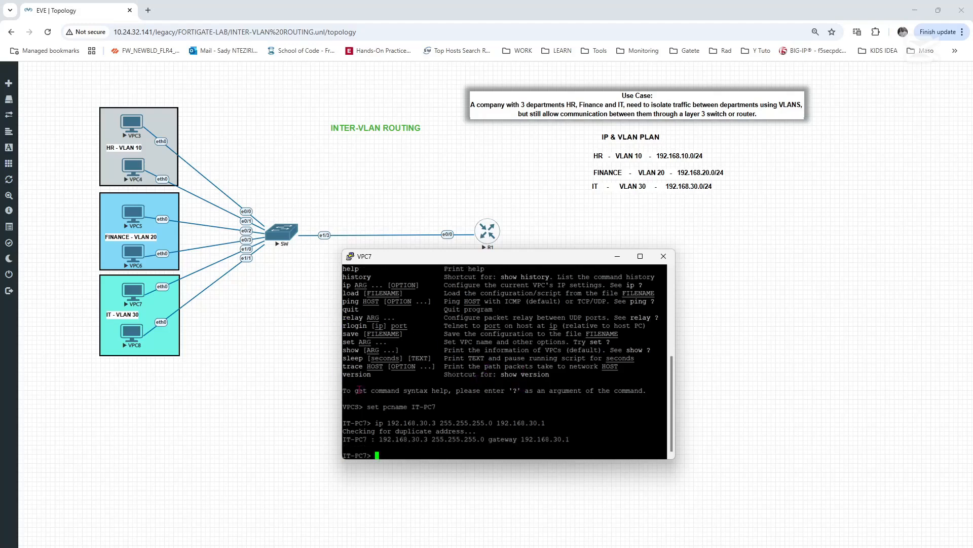
- Open the Telnet console of VPC6 in the FINANCE VLAN 20 group
click(135, 255)
click(135, 255)
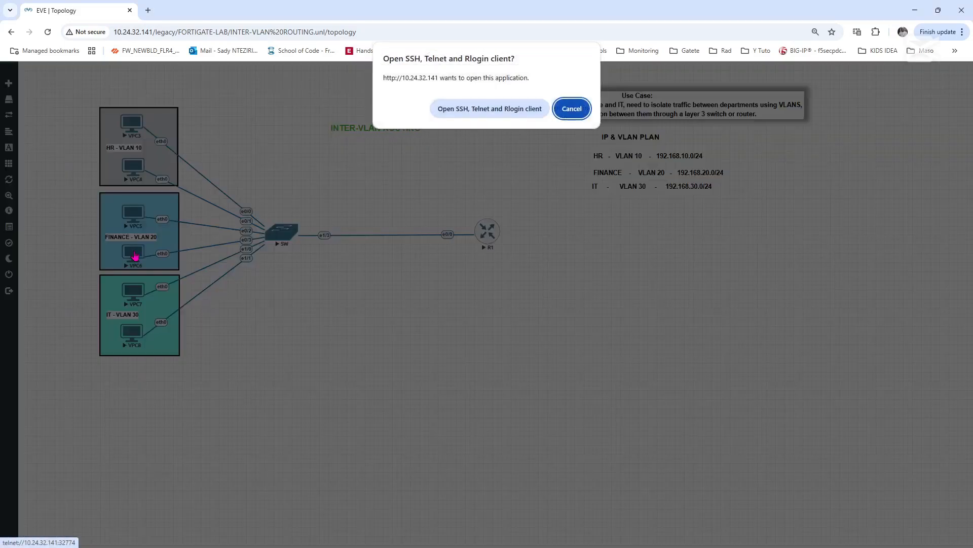
click(504, 113)
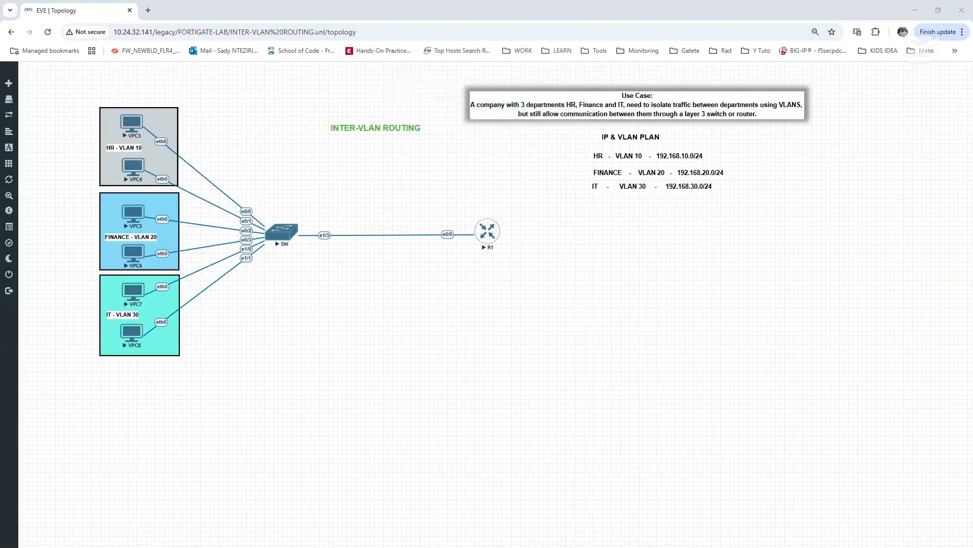
drag(0, 109, 492, 243)
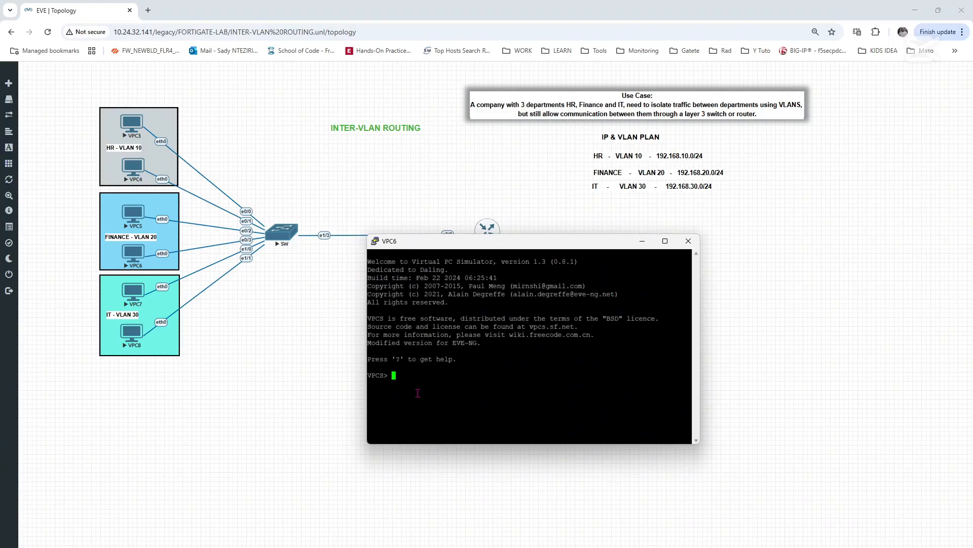
- Set the PC name of VPC6 to FINANCE-PC2 with the set pcname command
text(set pcname FINANCE-PC2)
key(Return)
- Configure VPC6 with IP address 192.168.20.2, mask 255.255.255.0 and gateway 192.168.20.1
text(ip )
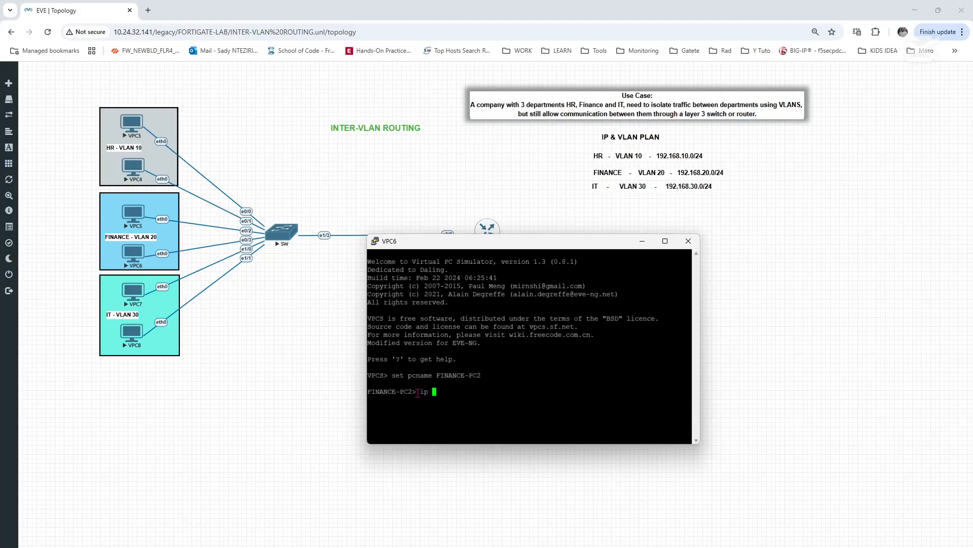
text(192.168.20.2 255.255.255.0 192.168.20.)
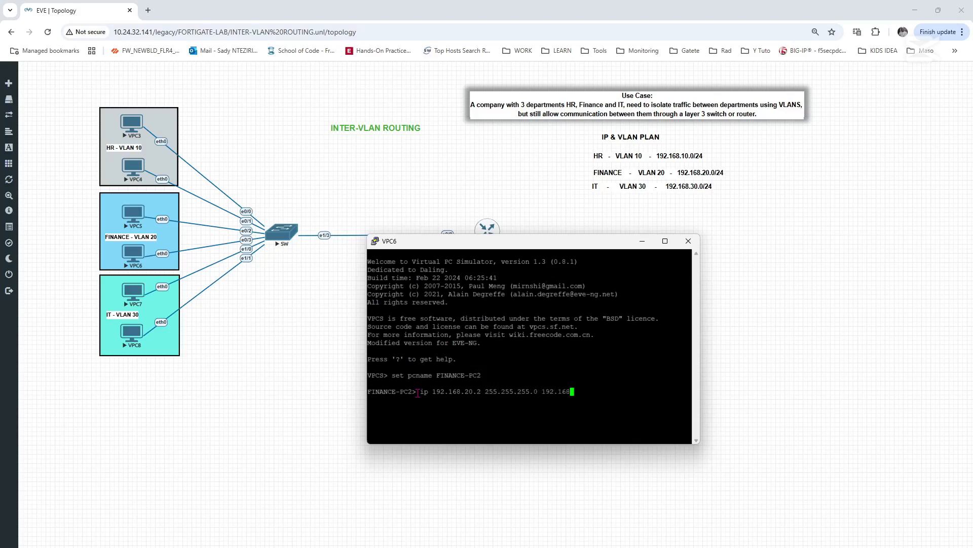
text(1)
key(Return)
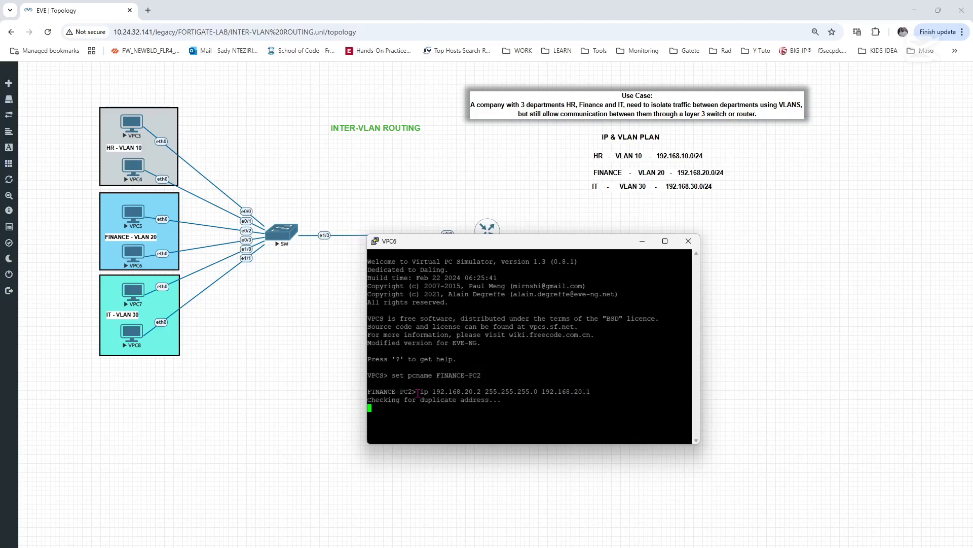
- Open the console of VPC5 in the FINANCE VLAN 20 group and set its PC name to FINANCE-PC1
click(134, 220)
click(504, 108)
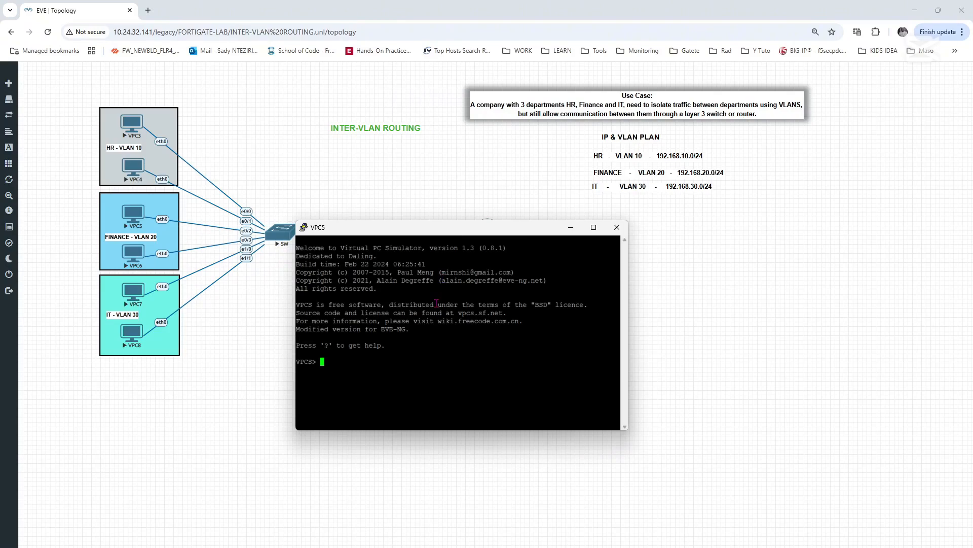
text(set pcname FINANCE-PC1)
key(Return)
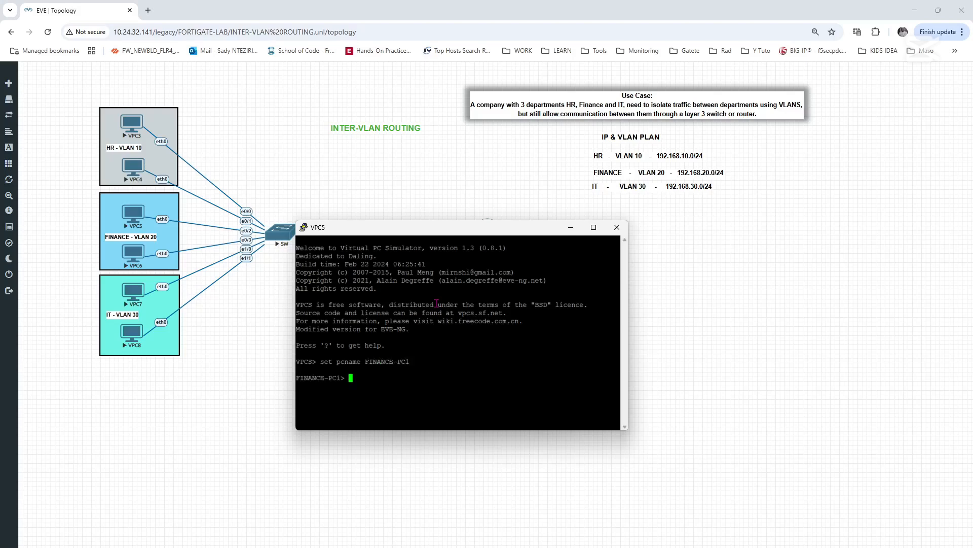
- Configure VPC5 with IP address 192.168.20.3, mask 255.255.255.0 and gateway 192.168.20.1
text(s)
key(BackSpace)
text(ip 192.168.20.1)
key(BackSpace)
text(3 255.255.255.0 192.16)
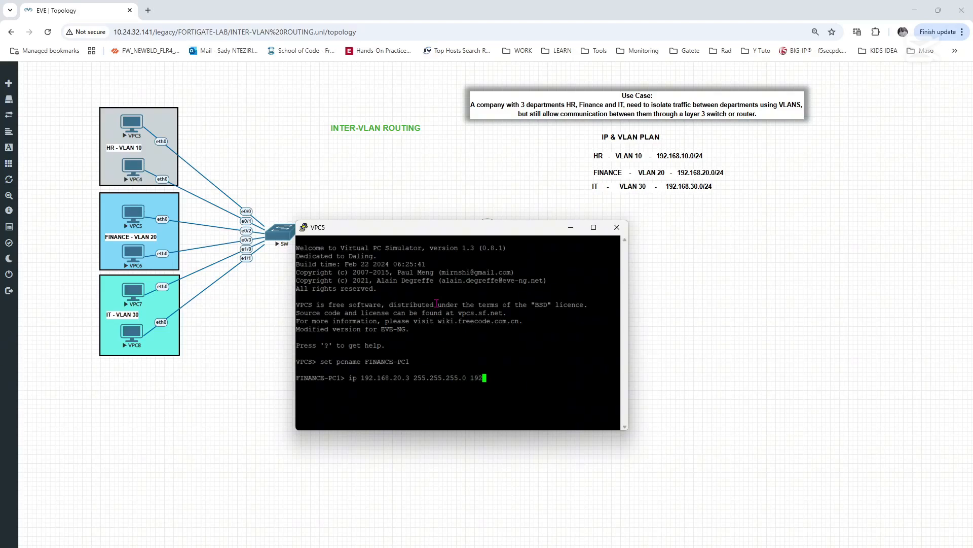
text(8.20.1)
key(Return)
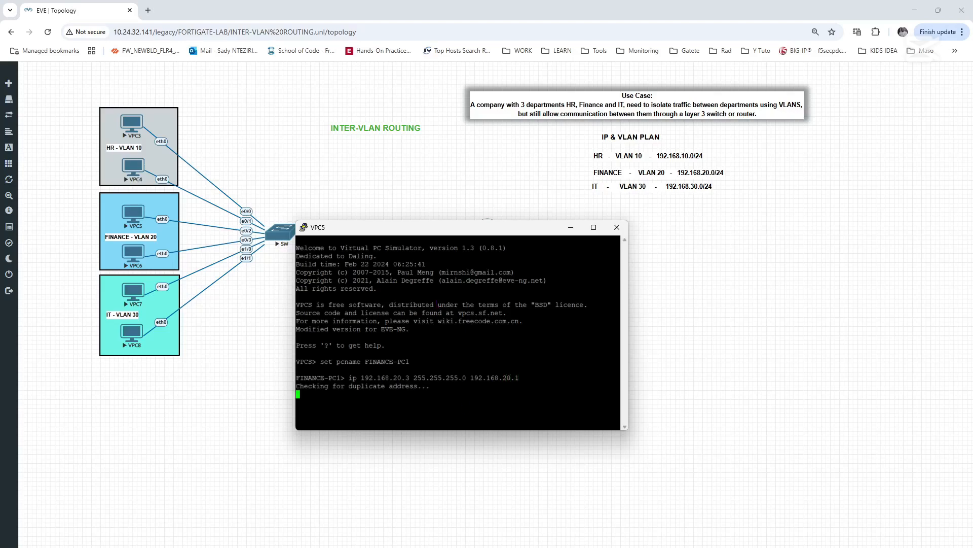
key(alt+Tab)
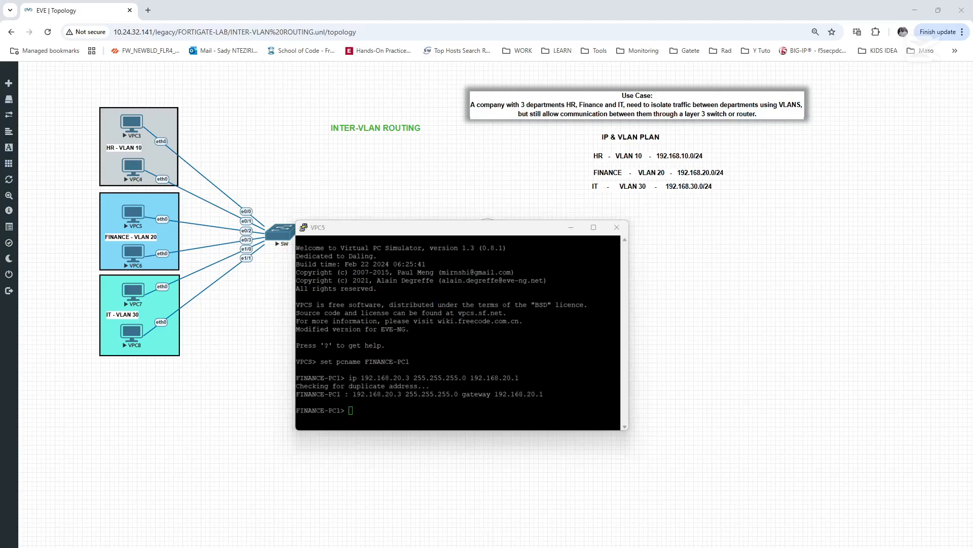
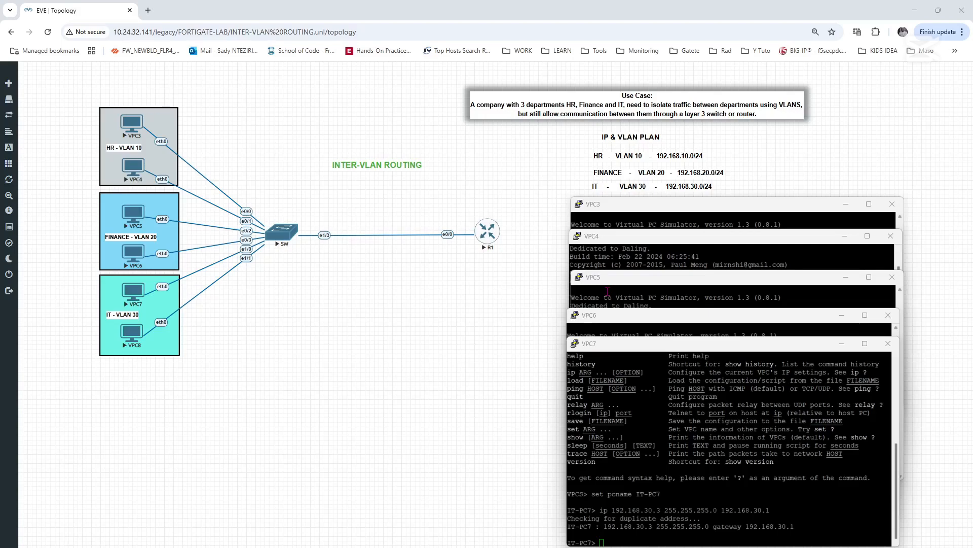
- In the VPC3 console, ping the VLAN 10 gateway at 192.168.10.1 and stop the ping after several attempts
click(618, 210)
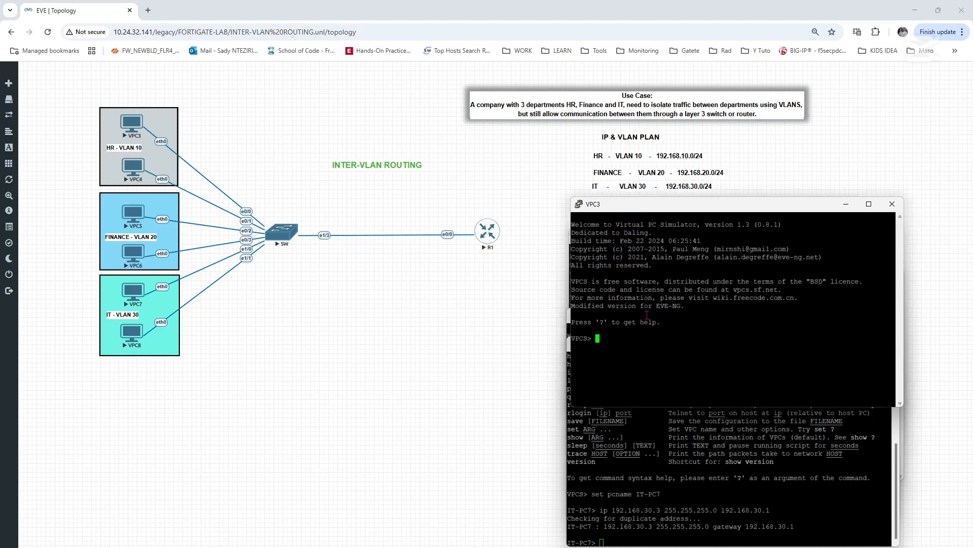
text(ping 192.168.10.1)
key(Return)
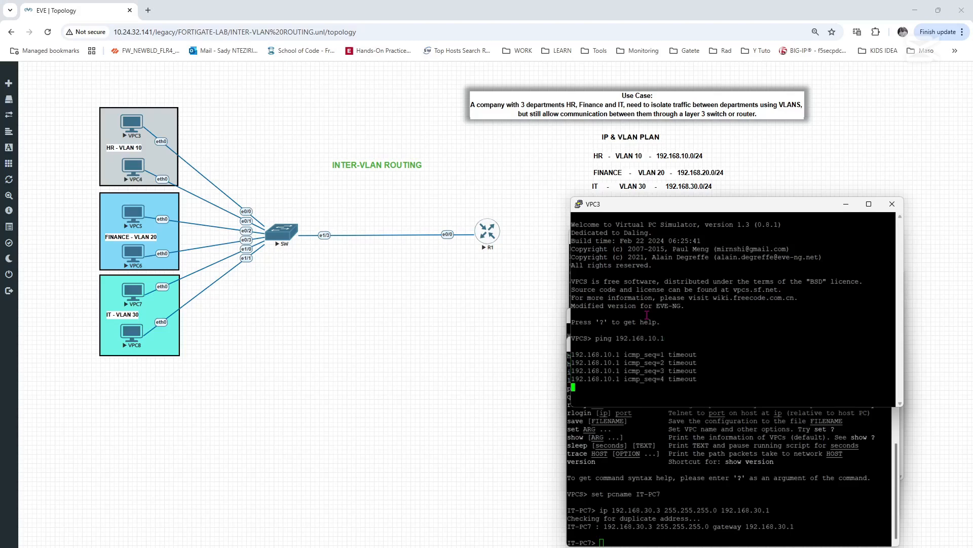
key(ctrl+c)
- Configure VPC3 with IP address 192.168.10.2, mask 255.255.255.0 and gateway 192.168.10.1
text(ip )
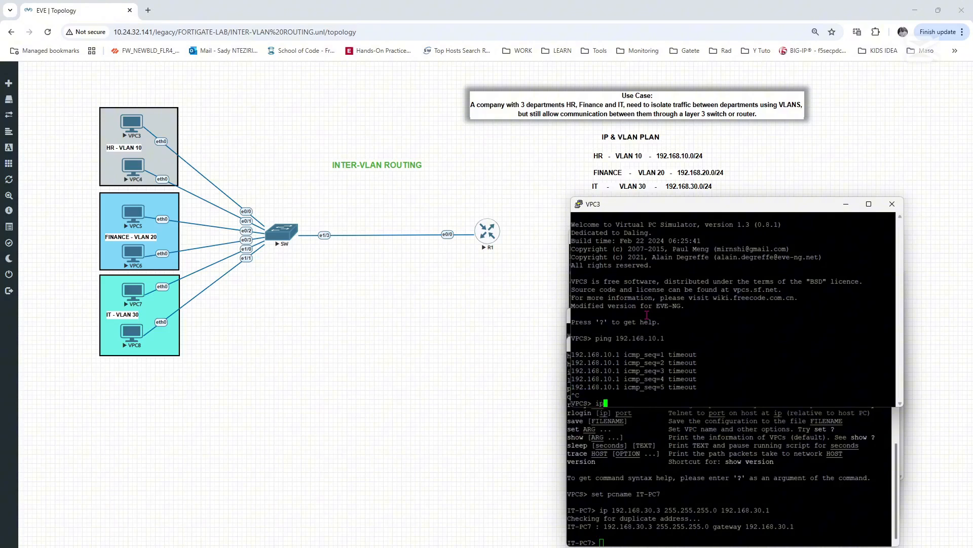
text(192.168.10.2 25555.255.0 192.168.10.1)
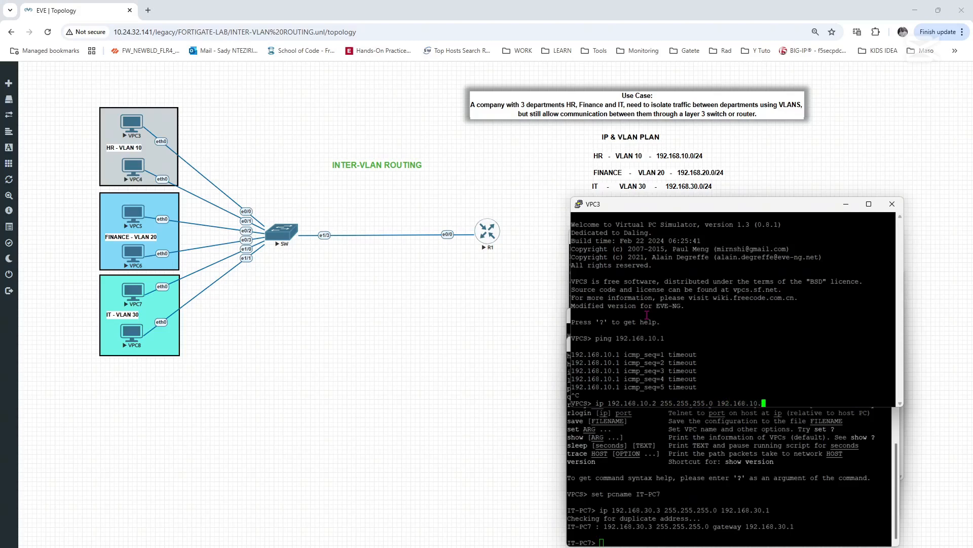
key(Return)
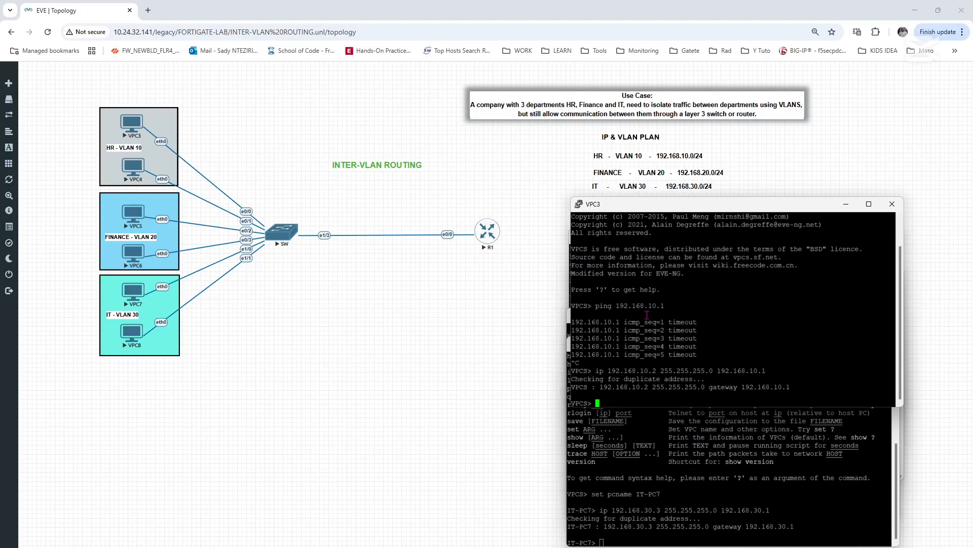
- From VPC3, ping the gateway 192.168.10.1 again and the other VLAN 10 host at 192.168.10.3
key(Up)
key(Up)
key(Return)
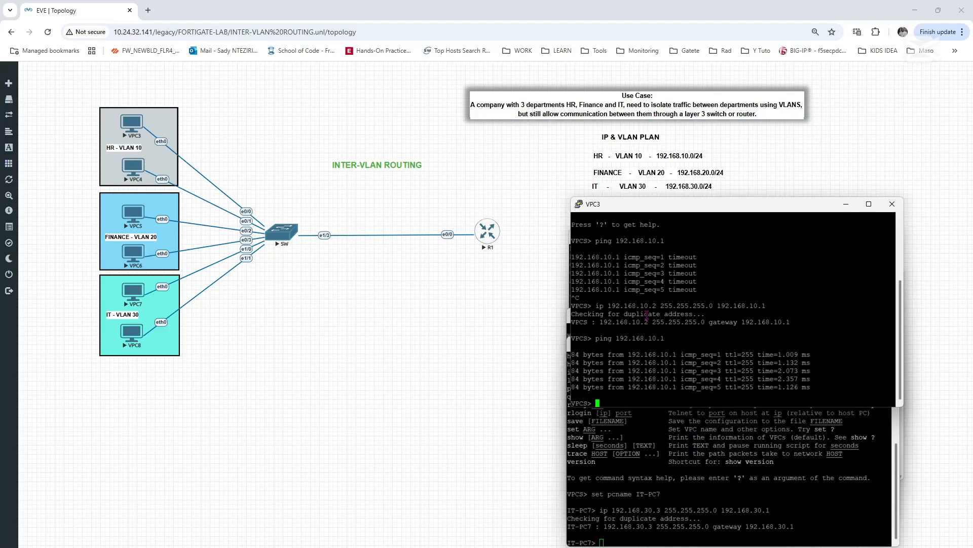
key(Up)
key(BackSpace)
text(3)
key(Return)
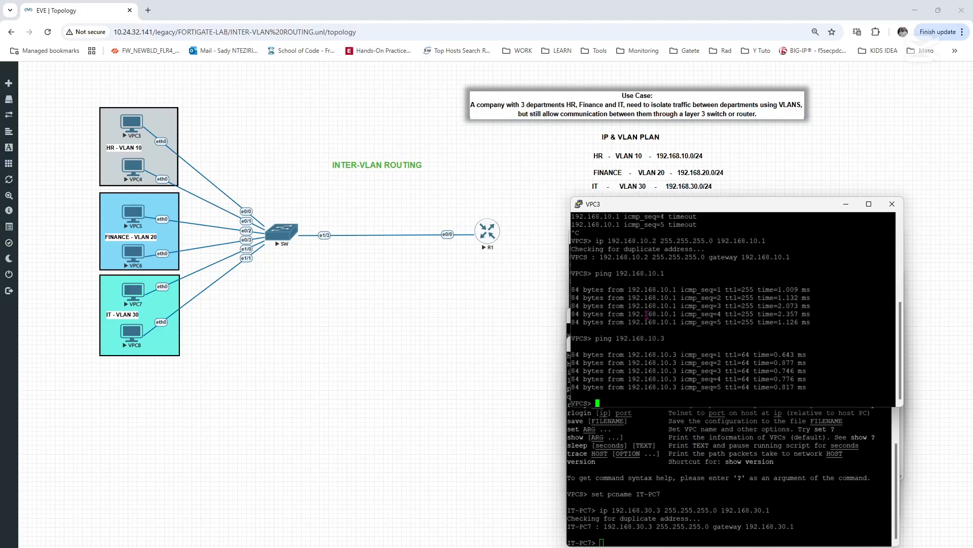
- Test routing from VPC3 to VLAN 20 by pinging 192.168.20.2, stopping the ping after a few replies
key(Up)
key(BackSpace)
key(BackSpace)
key(BackSpace)
key(BackSpace)
text(20.2)
key(Return)
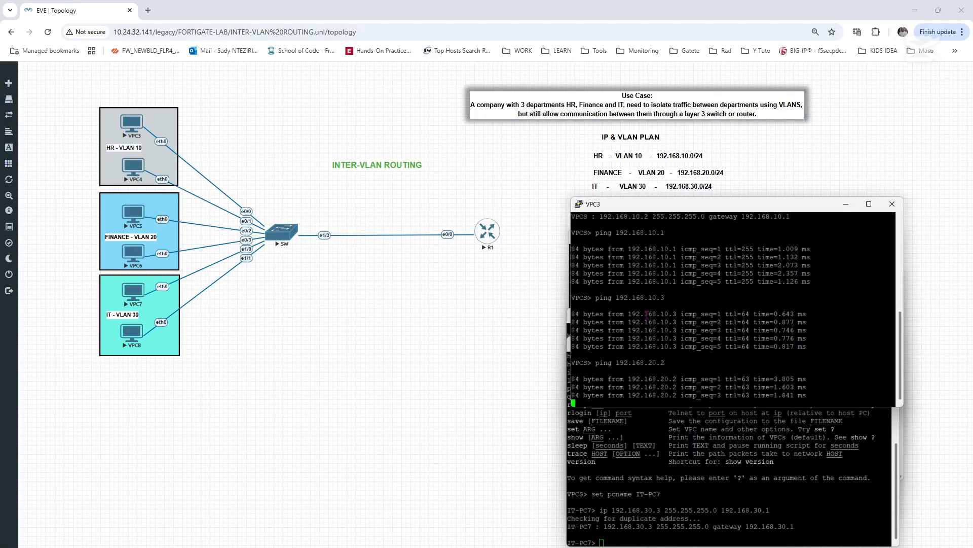
key(ctrl+c)
- Test routing from VPC3 to VLAN 30 by pinging the IT host at 192.168.30.3
key(Up)
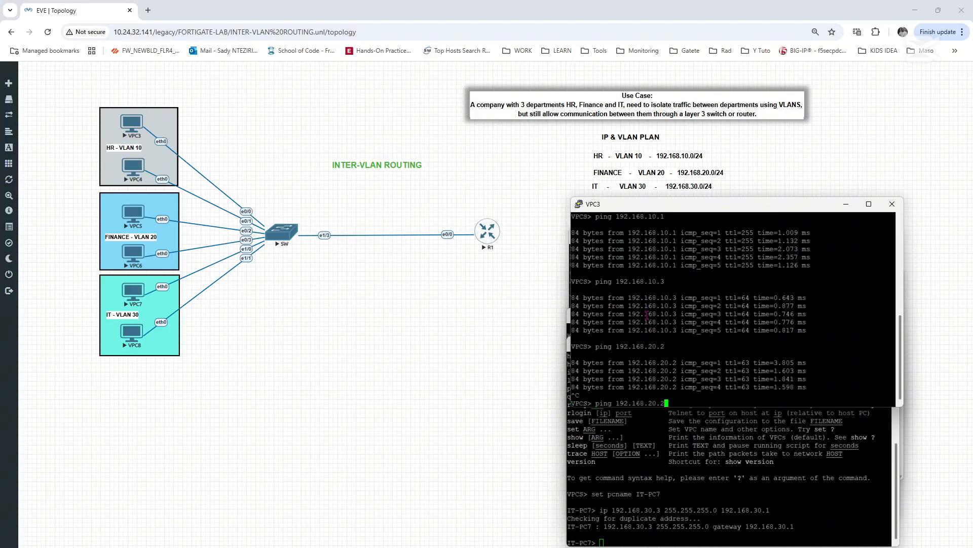
key(BackSpace)
key(BackSpace)
key(BackSpace)
key(BackSpace)
text(30.3)
key(Return)
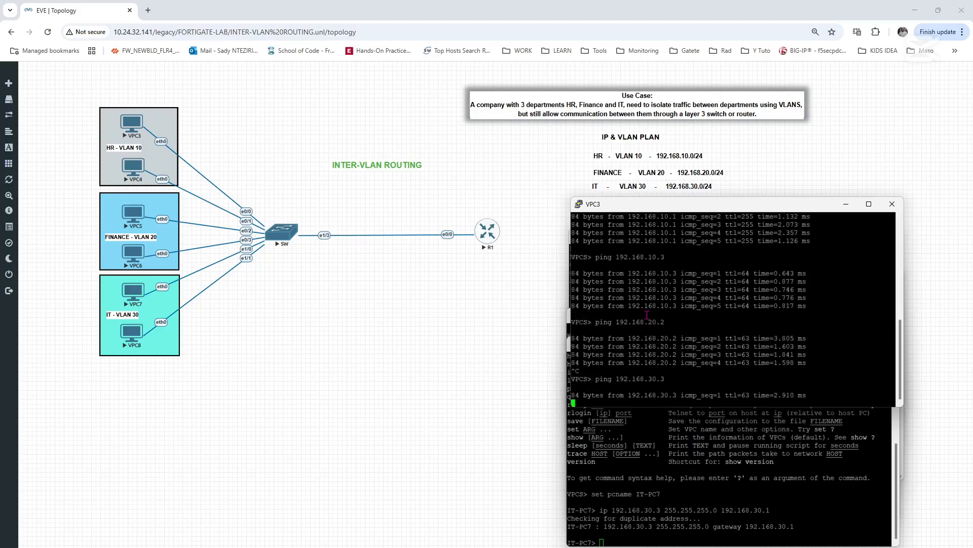